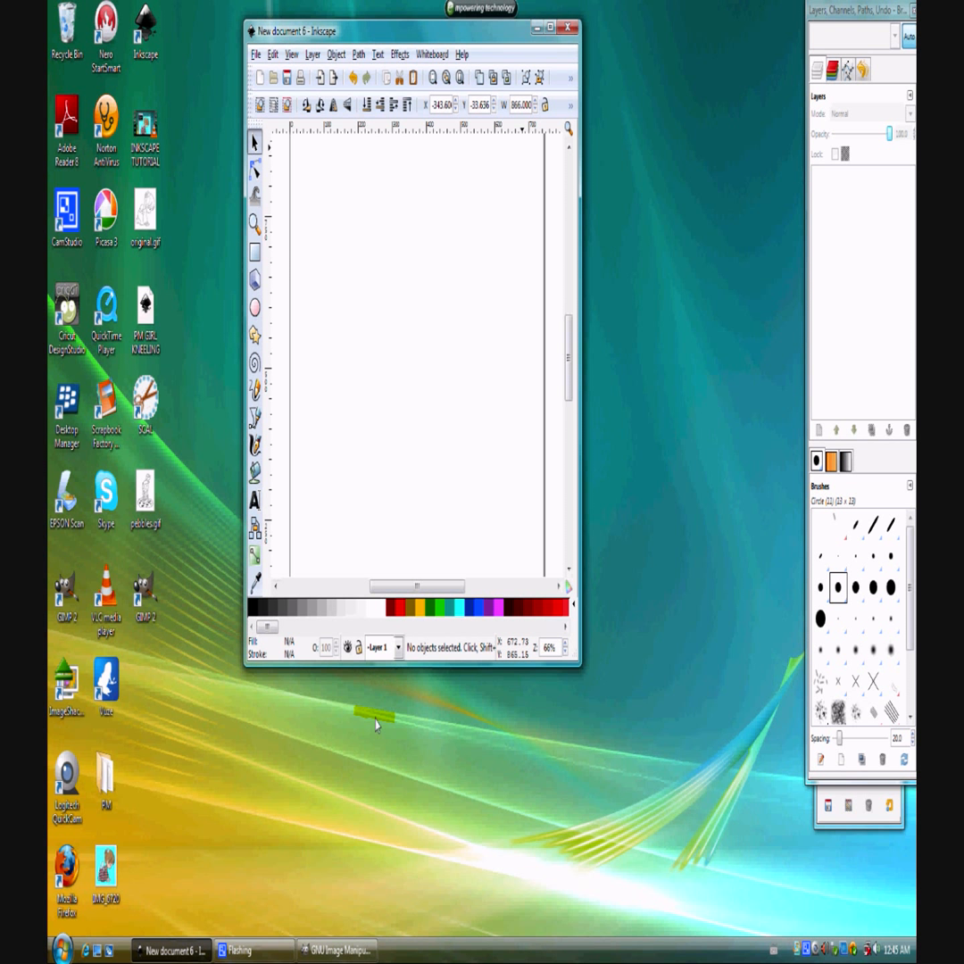
Import pebbles.gif from the desktop into the blank document and enlarge the document window to show the whole drawing.
left_click_drag(146, 499, 320, 286)
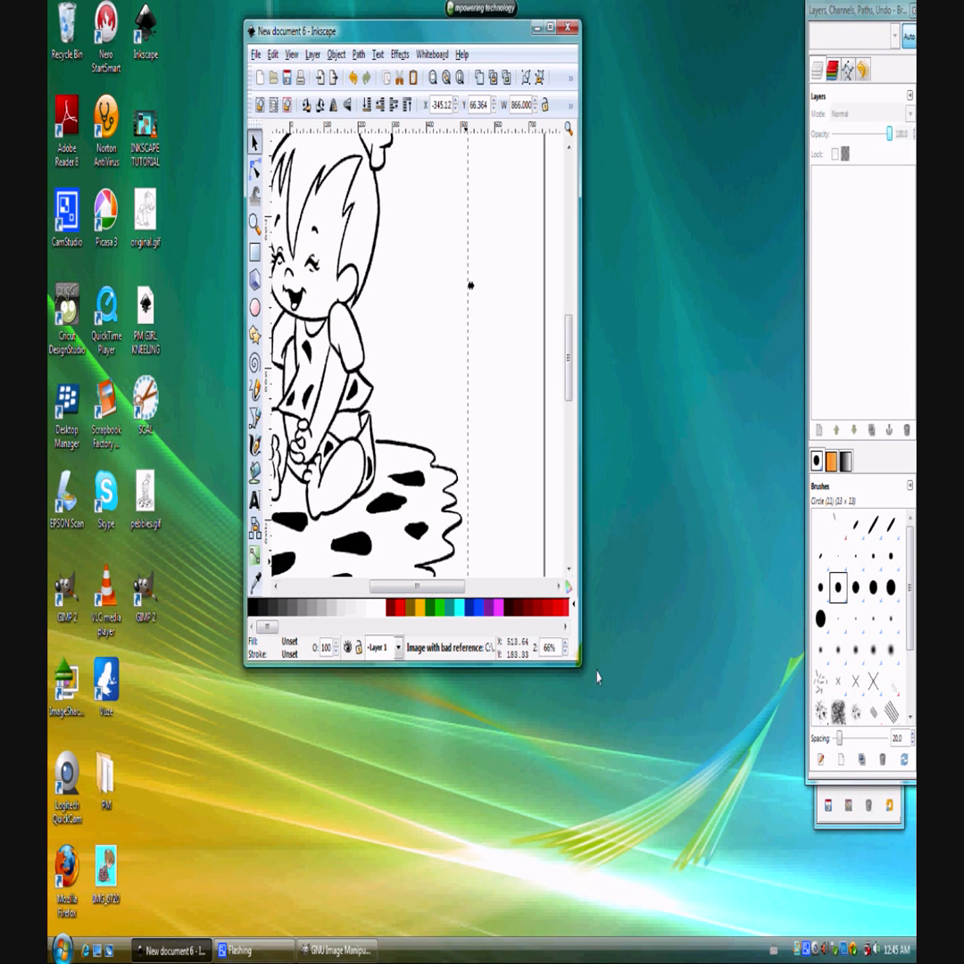
left_click_drag(576, 663, 817, 914)
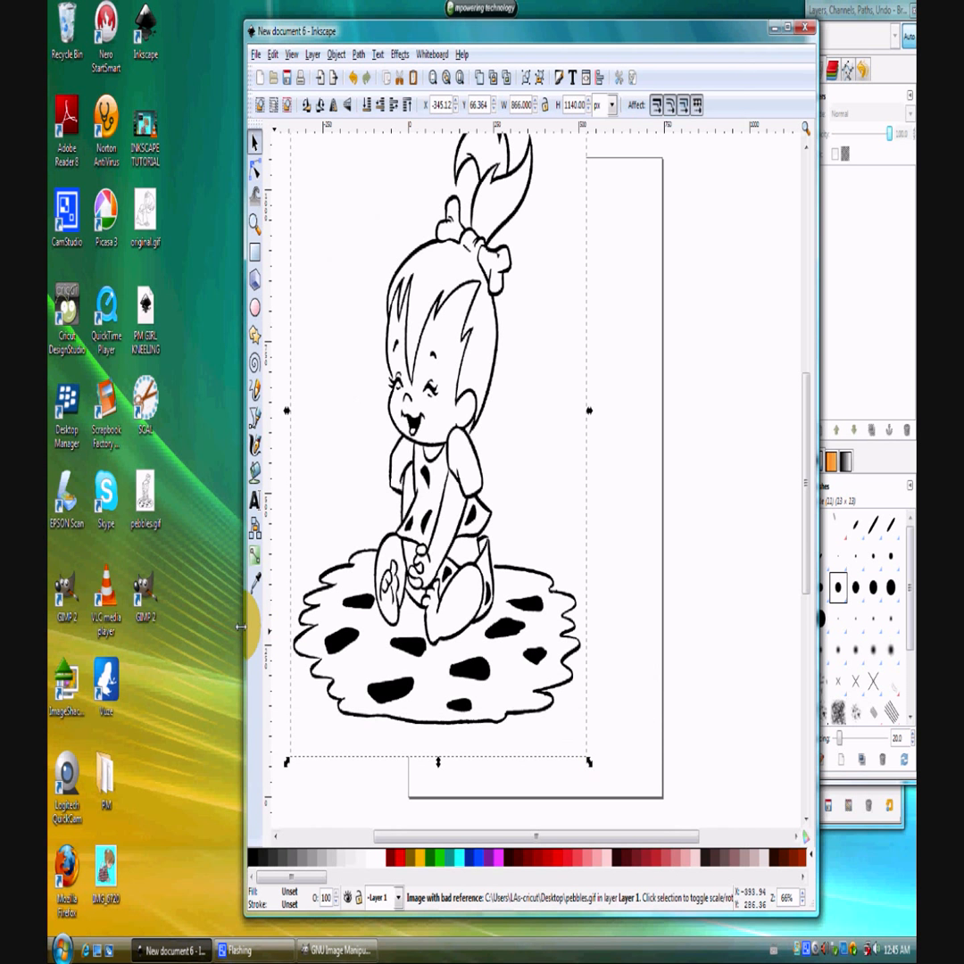
left_click_drag(243, 625, 141, 625)
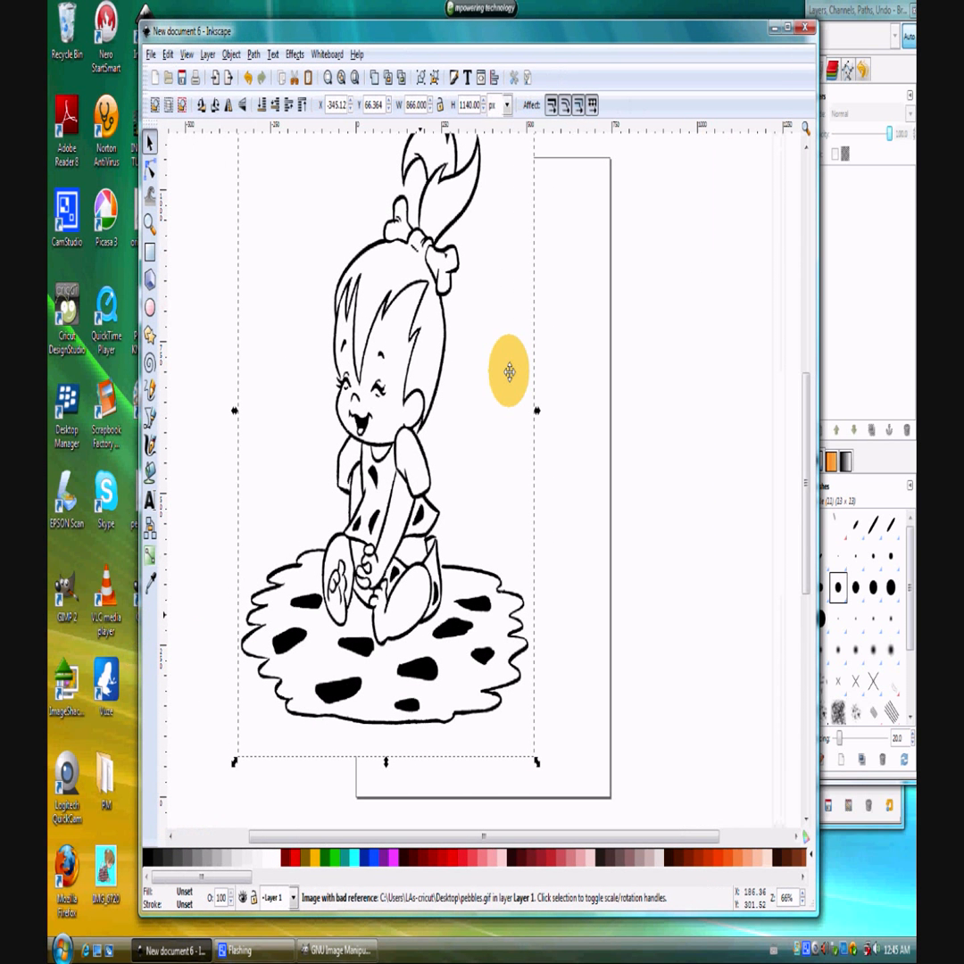
Scale the imported image proportionally to about 483 × 635 px and place it beside the page's left edge.
left_click(439, 104)
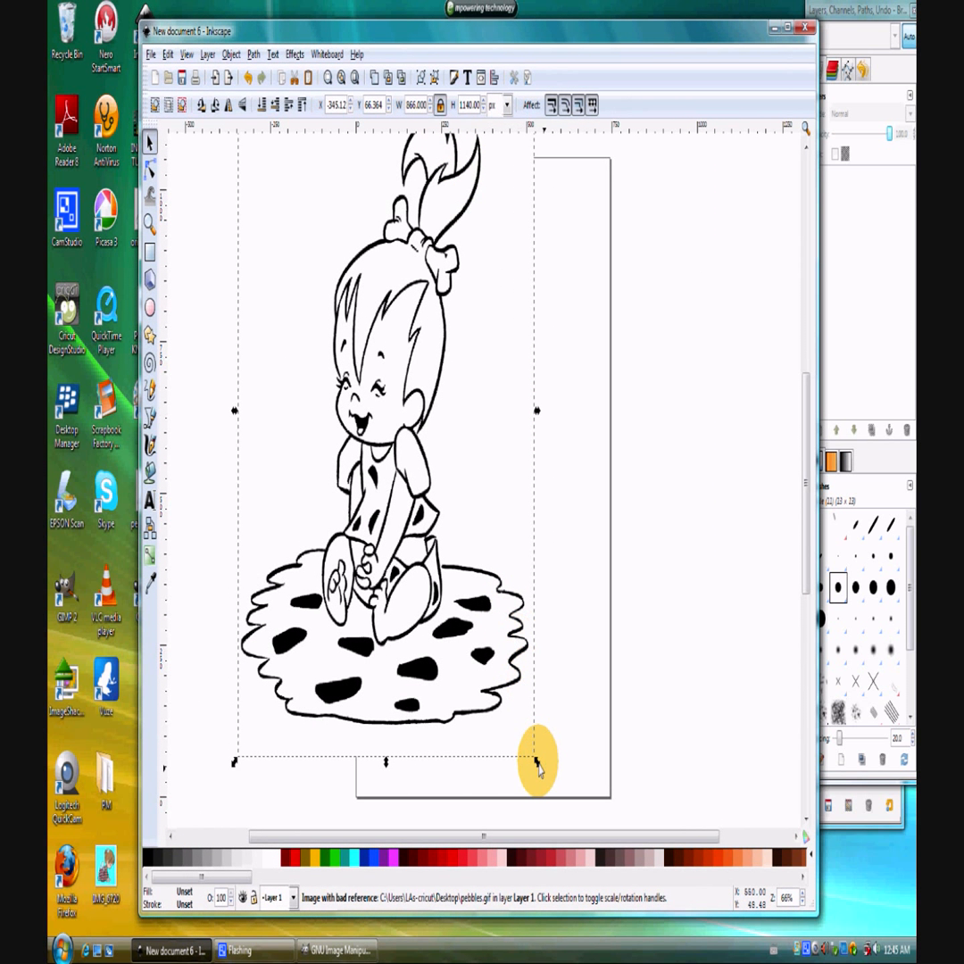
left_click_drag(533, 757, 403, 449)
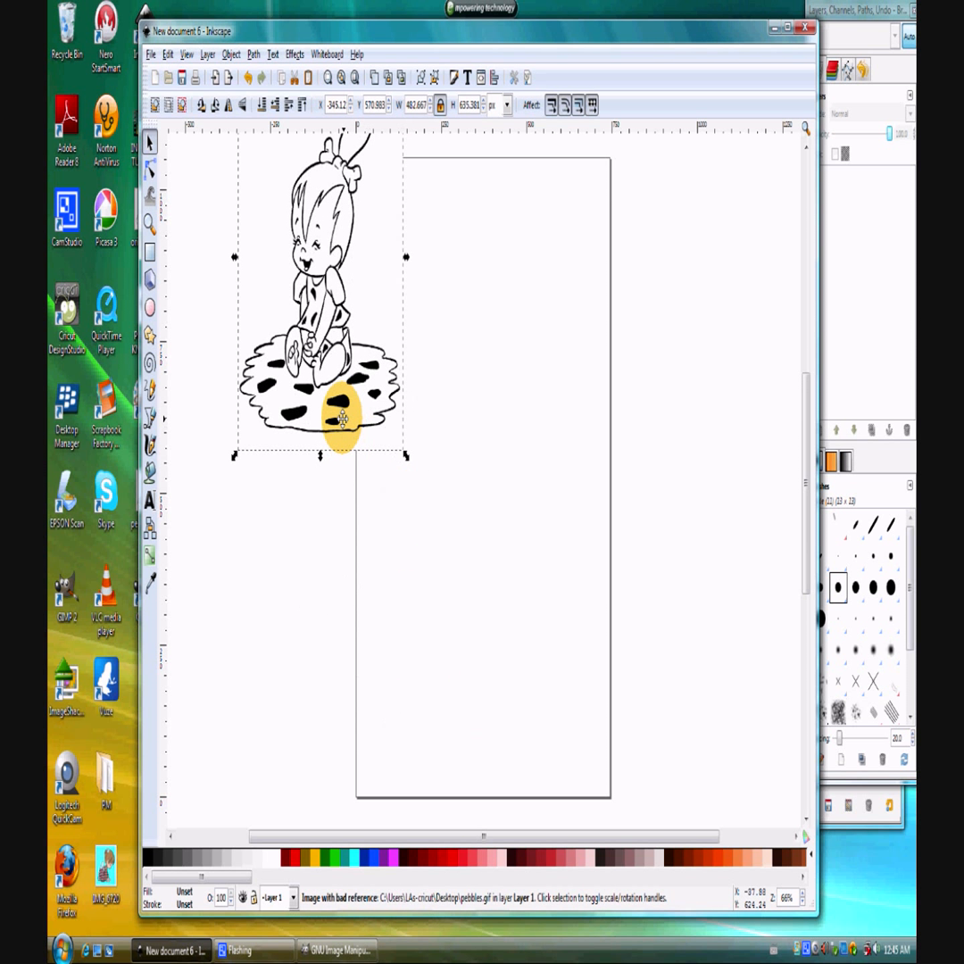
left_click_drag(297, 532, 279, 538)
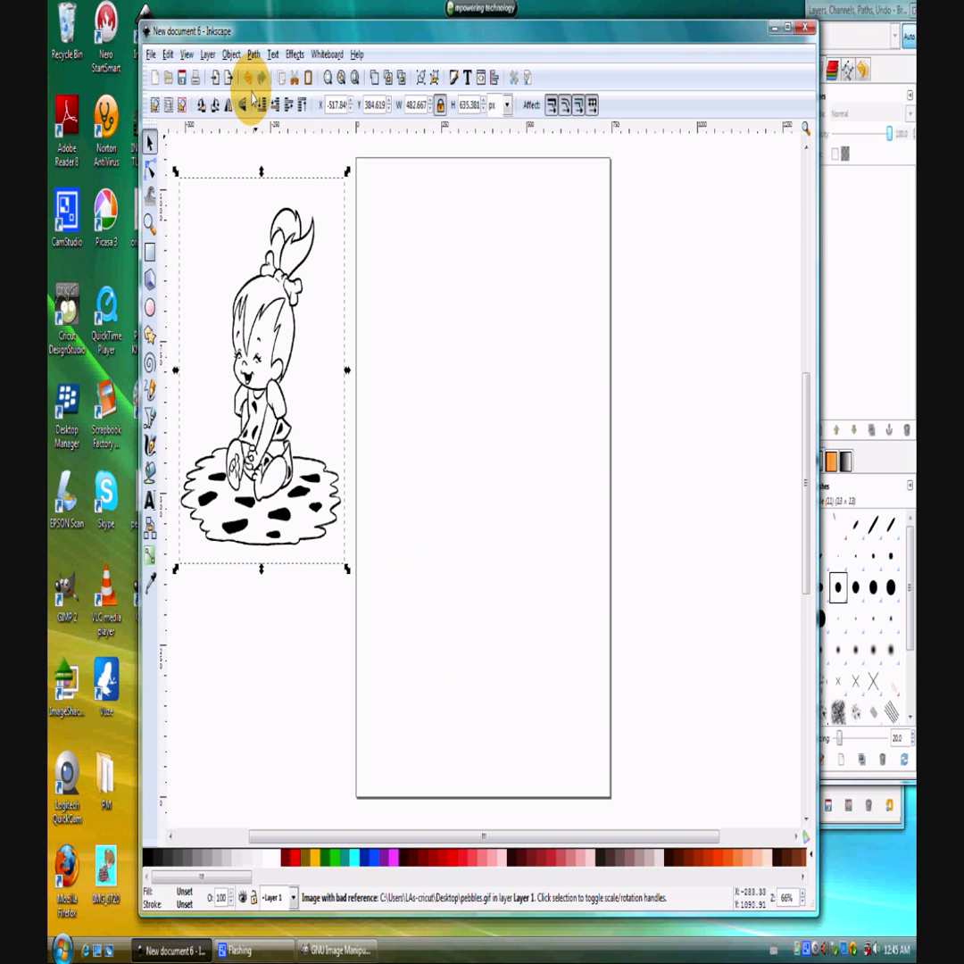
Trace the image into a path with Trace Bitmap, using brightness cutoff at threshold 0.450, and close the dialog.
left_click(252, 55)
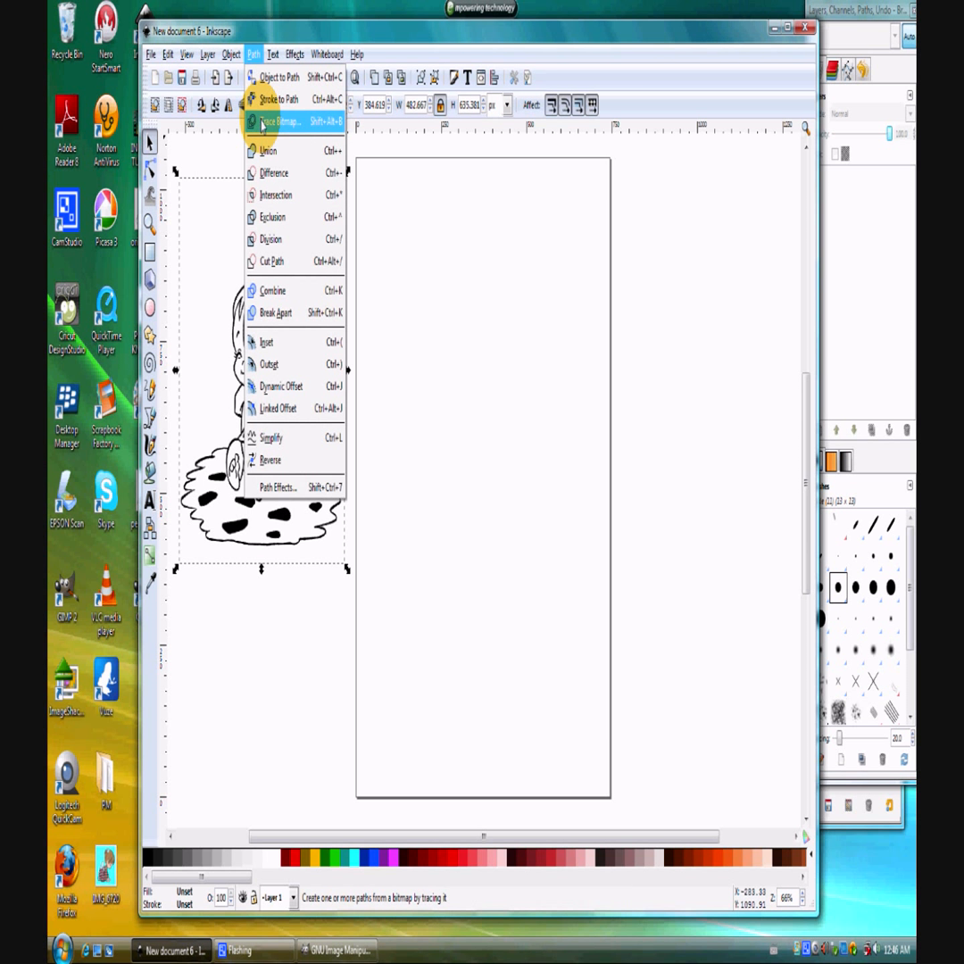
left_click(261, 123)
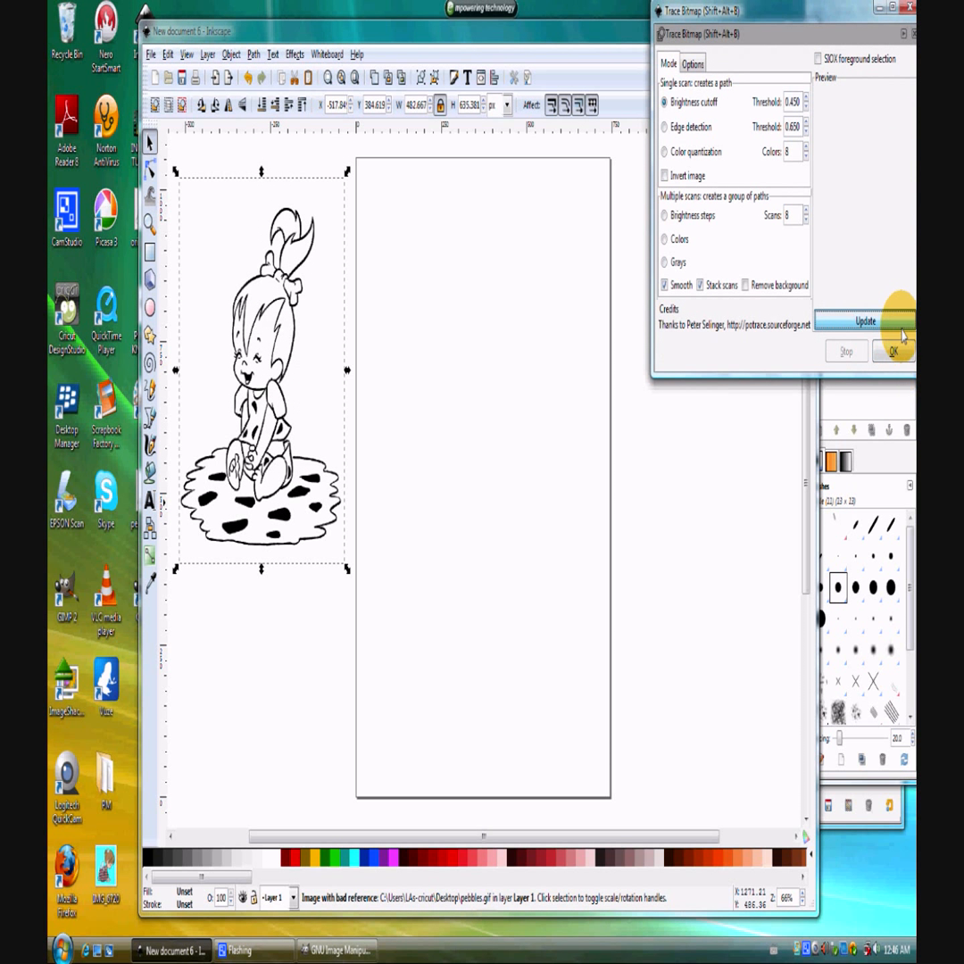
left_click(901, 335)
left_click(892, 350)
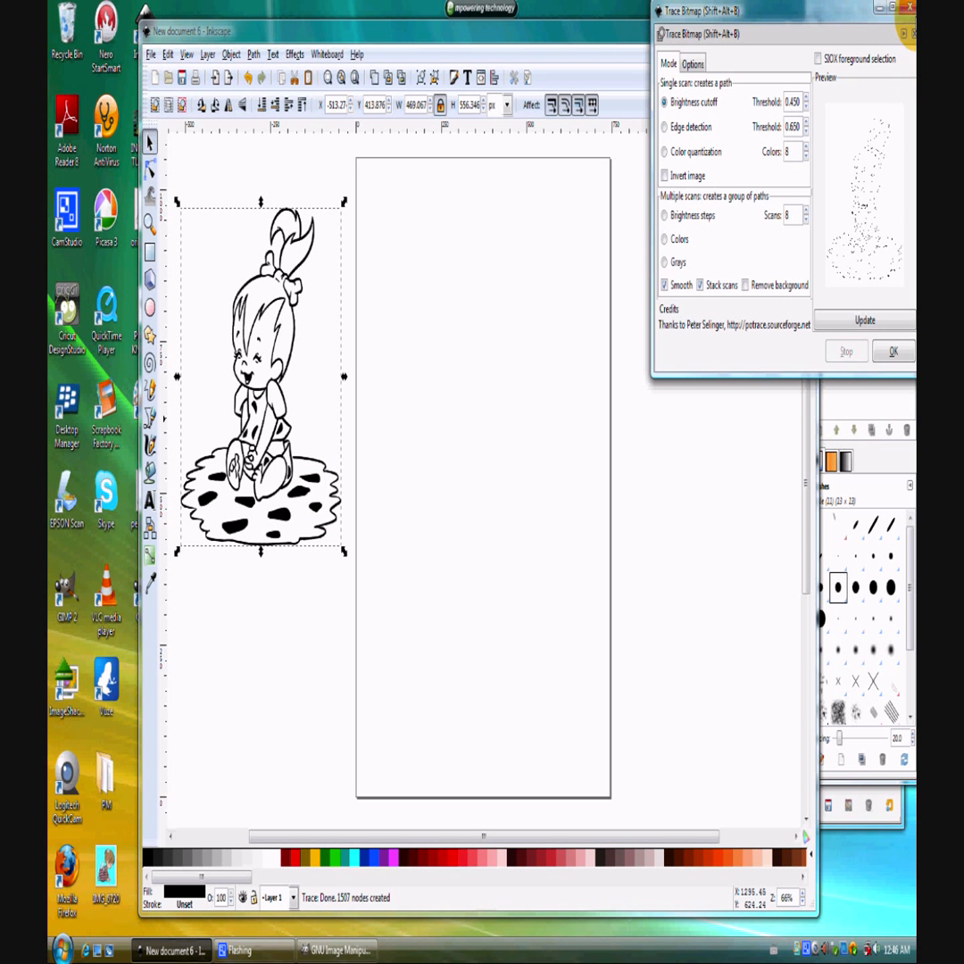
left_click(911, 34)
Place the traced copy on the page and break it apart into separate paths.
mouse_move(262, 524)
left_mouse_down()
mouse_move(403, 528)
mouse_move(439, 507)
mouse_move(451, 514)
left_mouse_up()
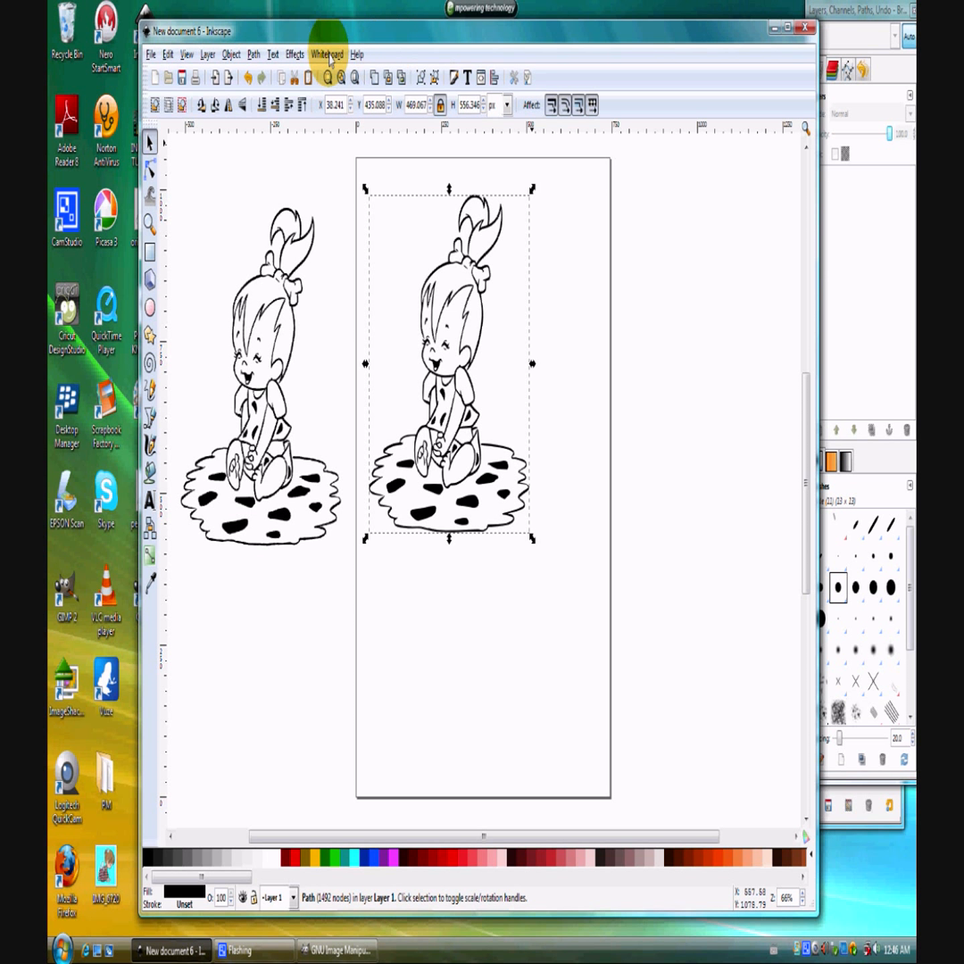
left_click(254, 54)
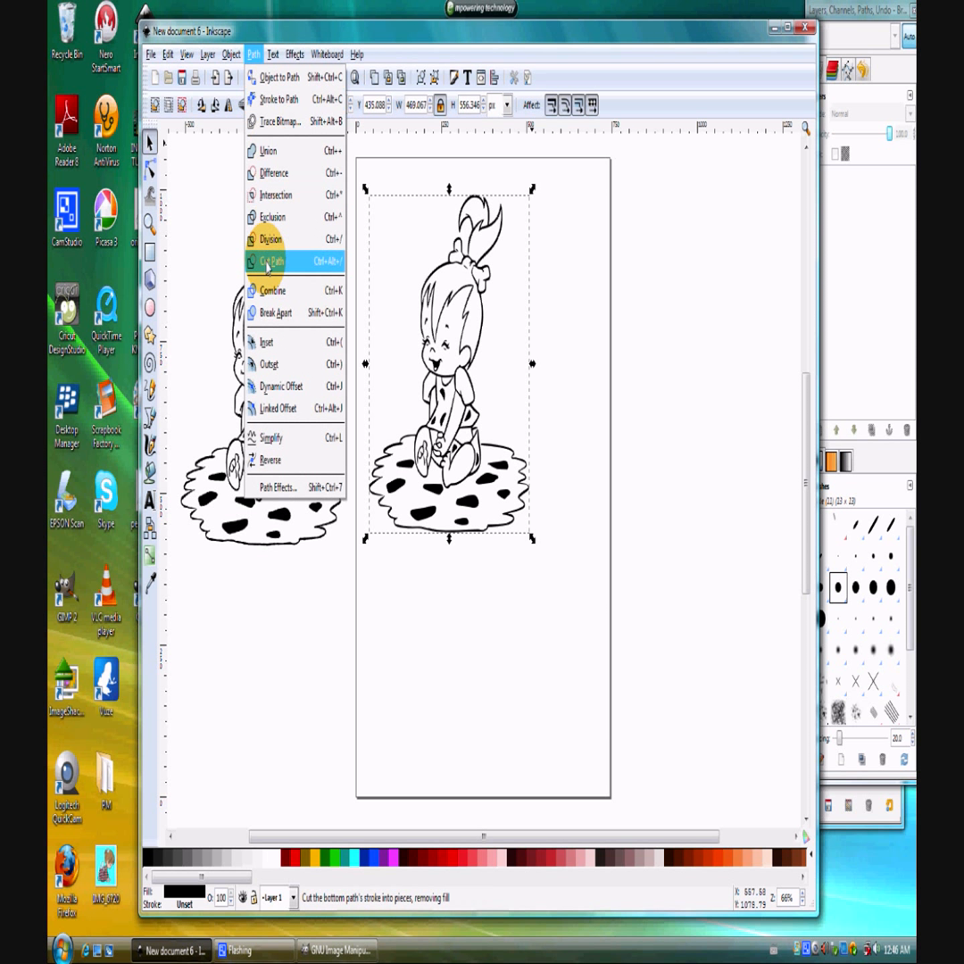
left_click(275, 312)
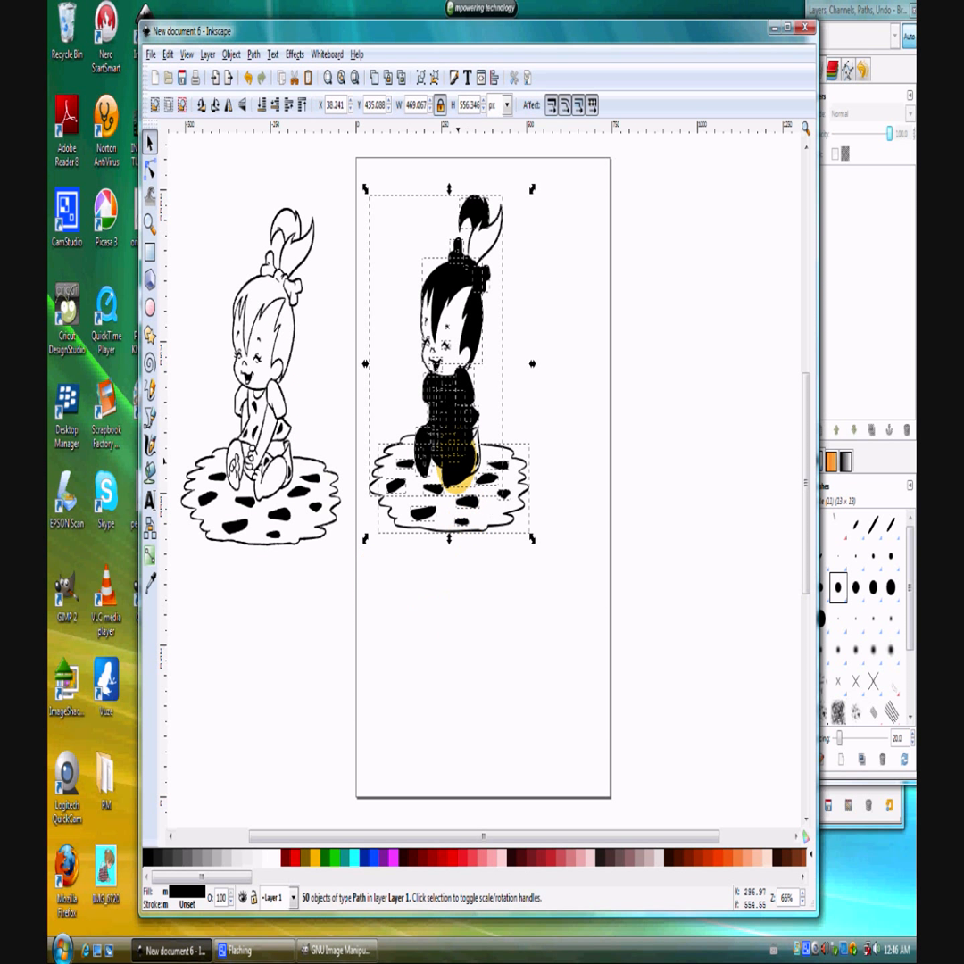
left_click(616, 405)
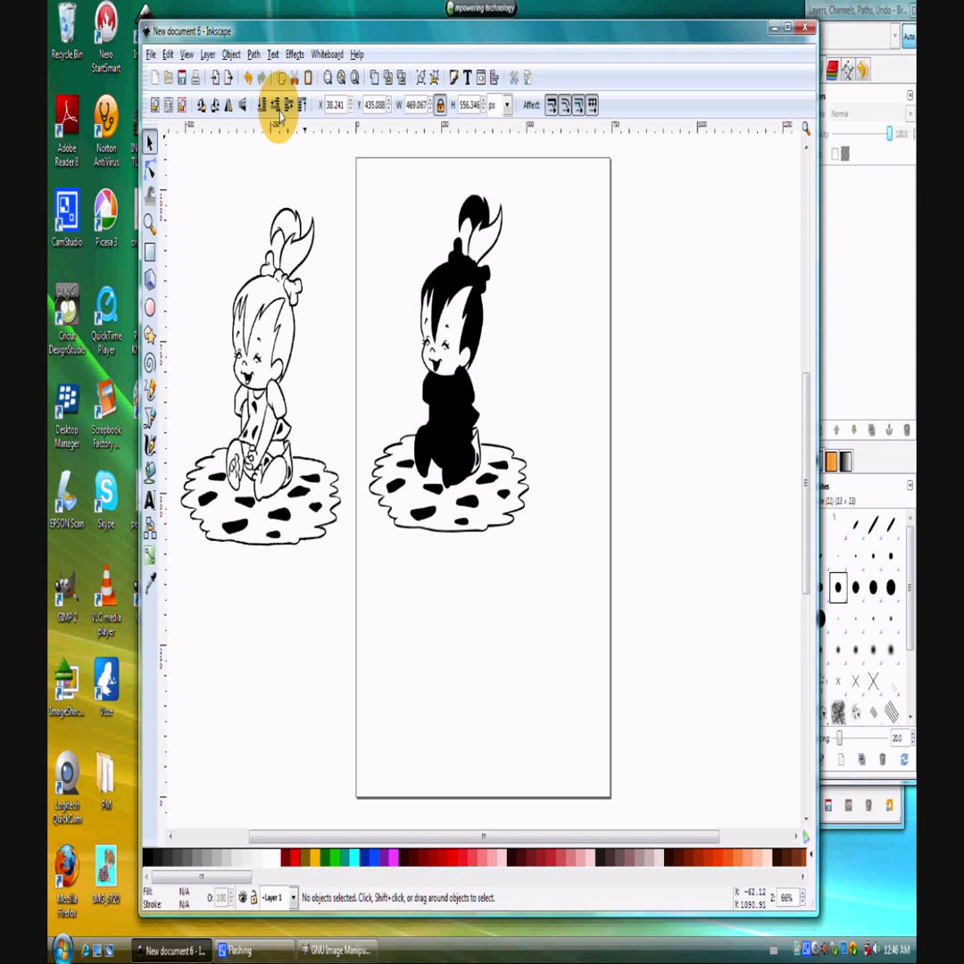
Set the display mode to Outline so the separated paths show as outlines.
left_click(186, 55)
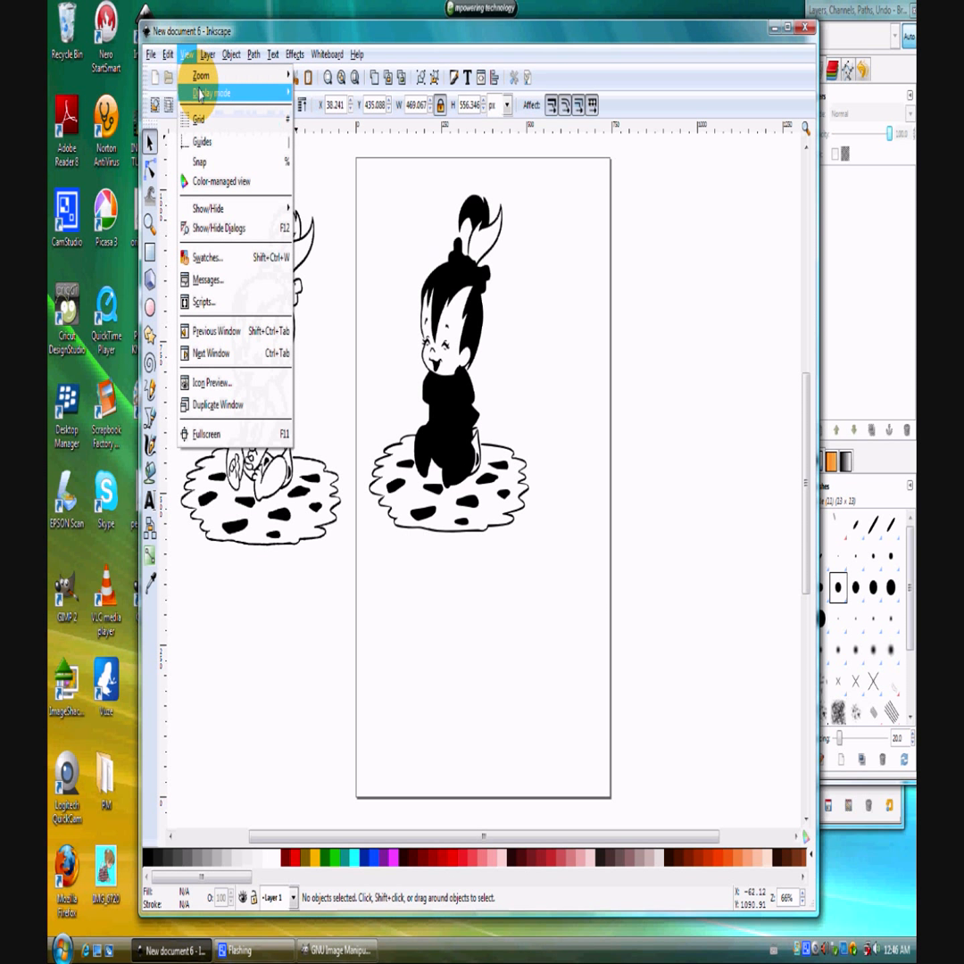
mouse_move(259, 93)
left_click(311, 131)
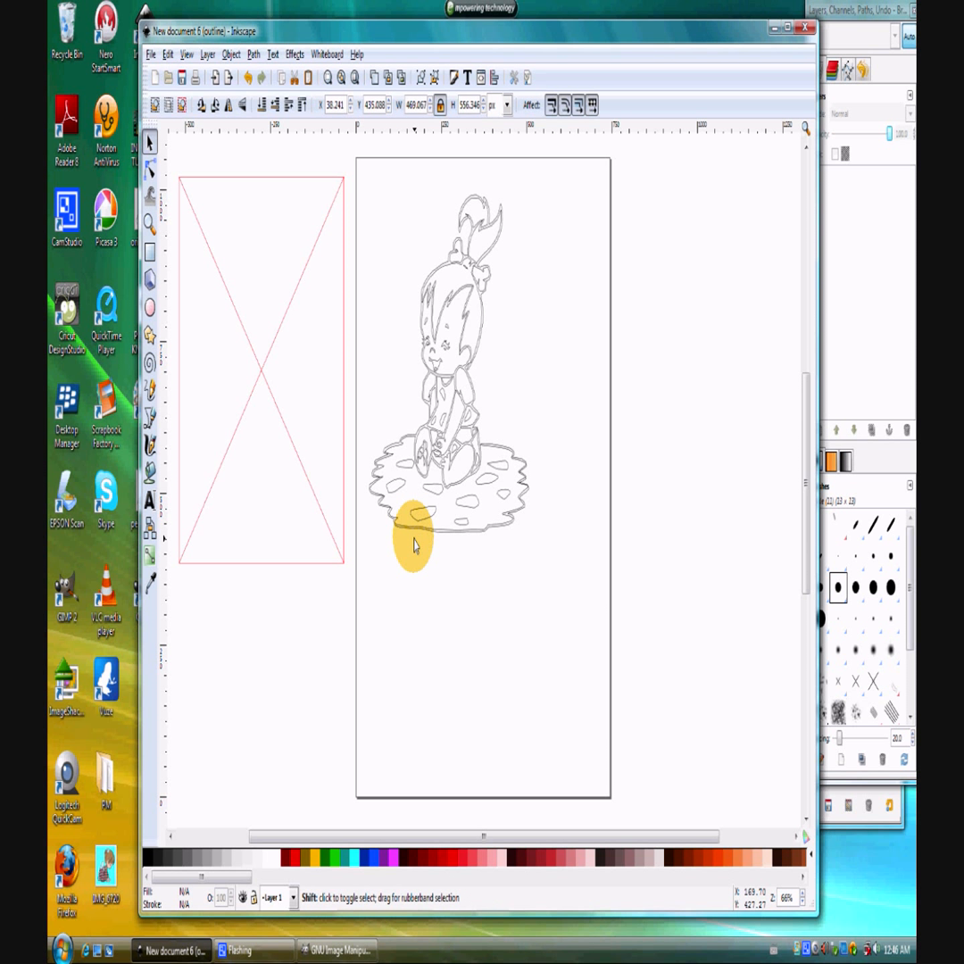
Move the rug outline, the figure's outer silhouette and the hair shape away from the remaining traced pieces.
scroll(413, 547, "up", 3, "ctrl")
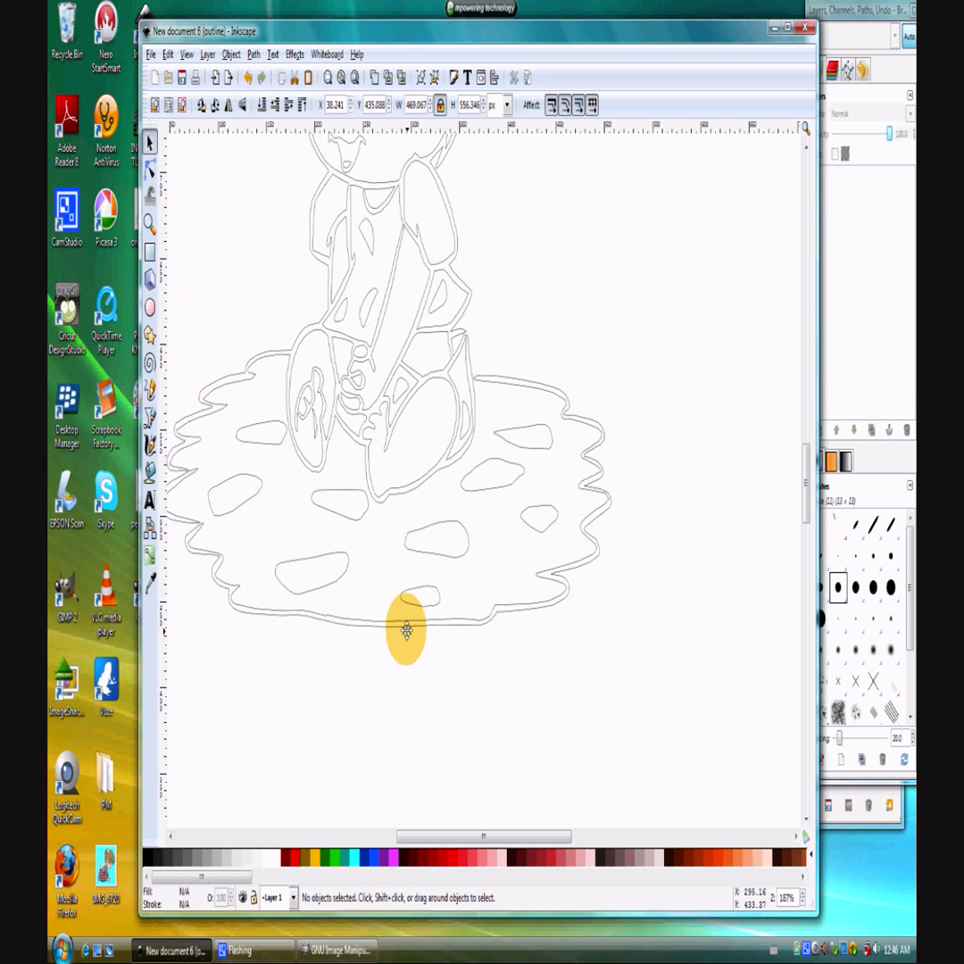
left_click(406, 630)
left_click_drag(410, 637, 639, 774)
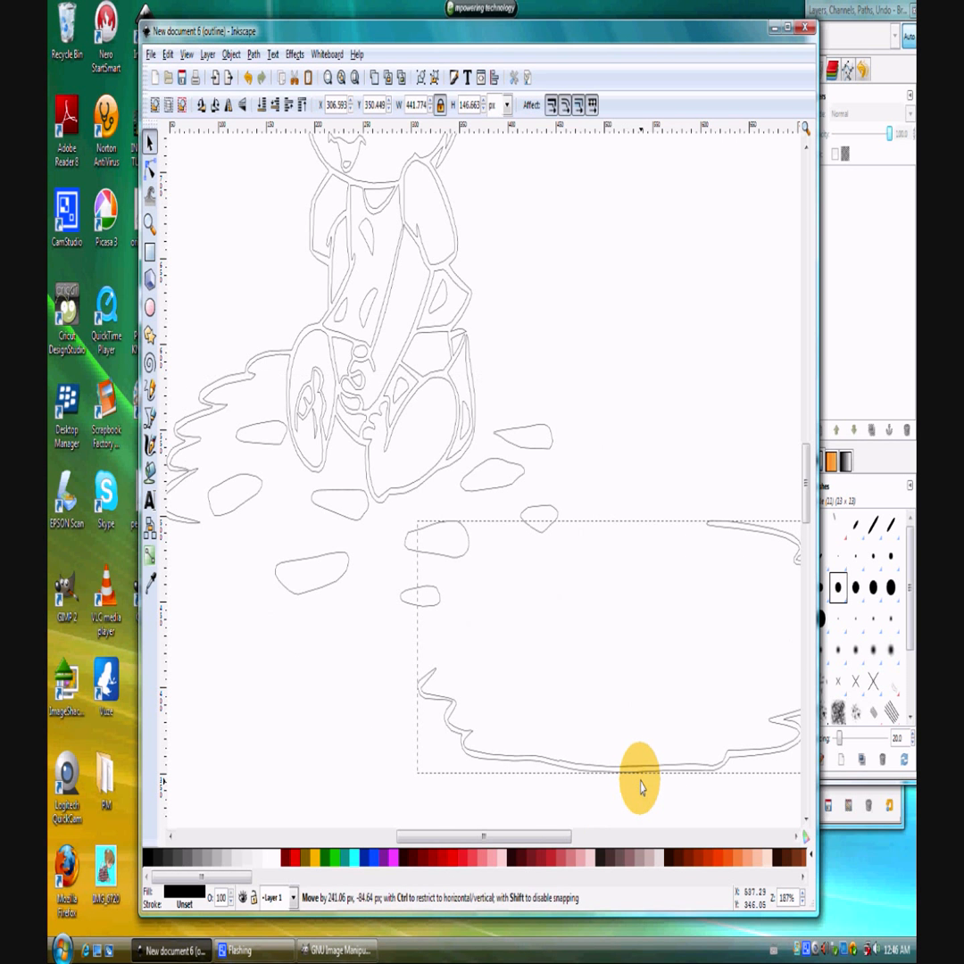
scroll(495, 618, "down", 2, "ctrl")
left_click_drag(324, 500, 510, 453)
left_click_drag(453, 285, 398, 710)
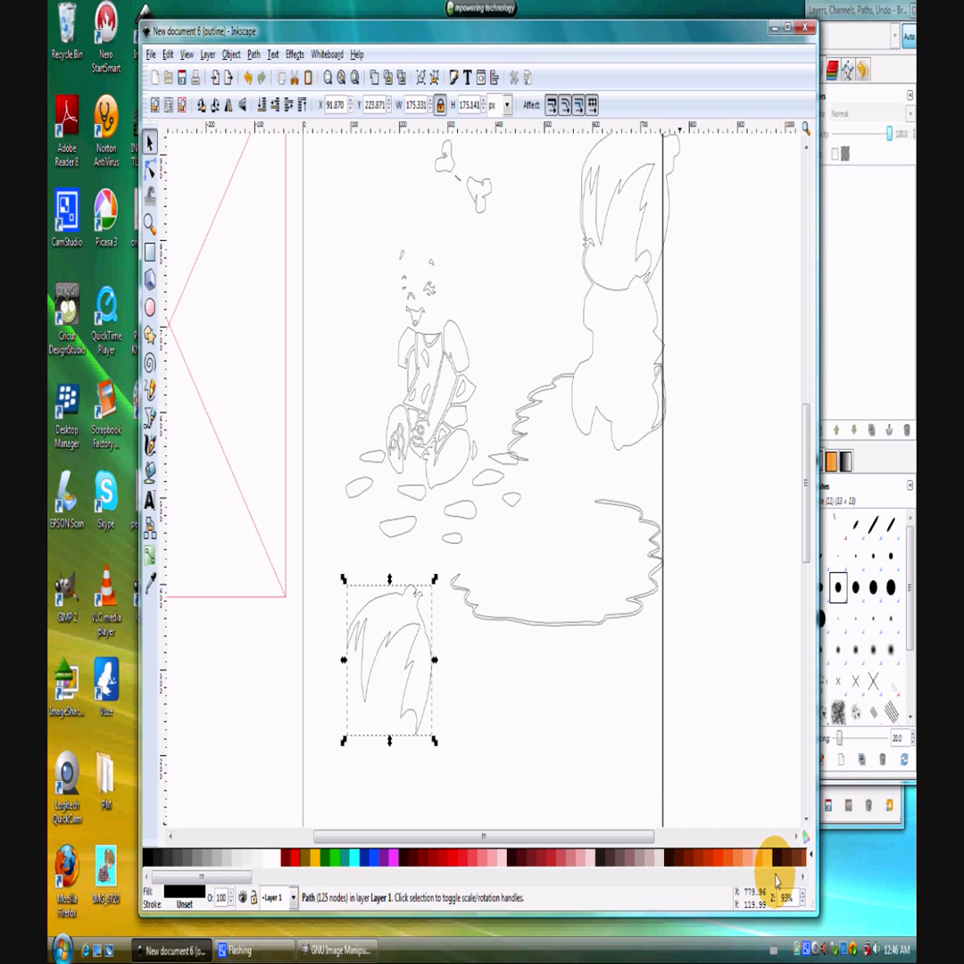
Set the display mode back to Normal to show the separated pieces with their fills.
left_click(187, 54)
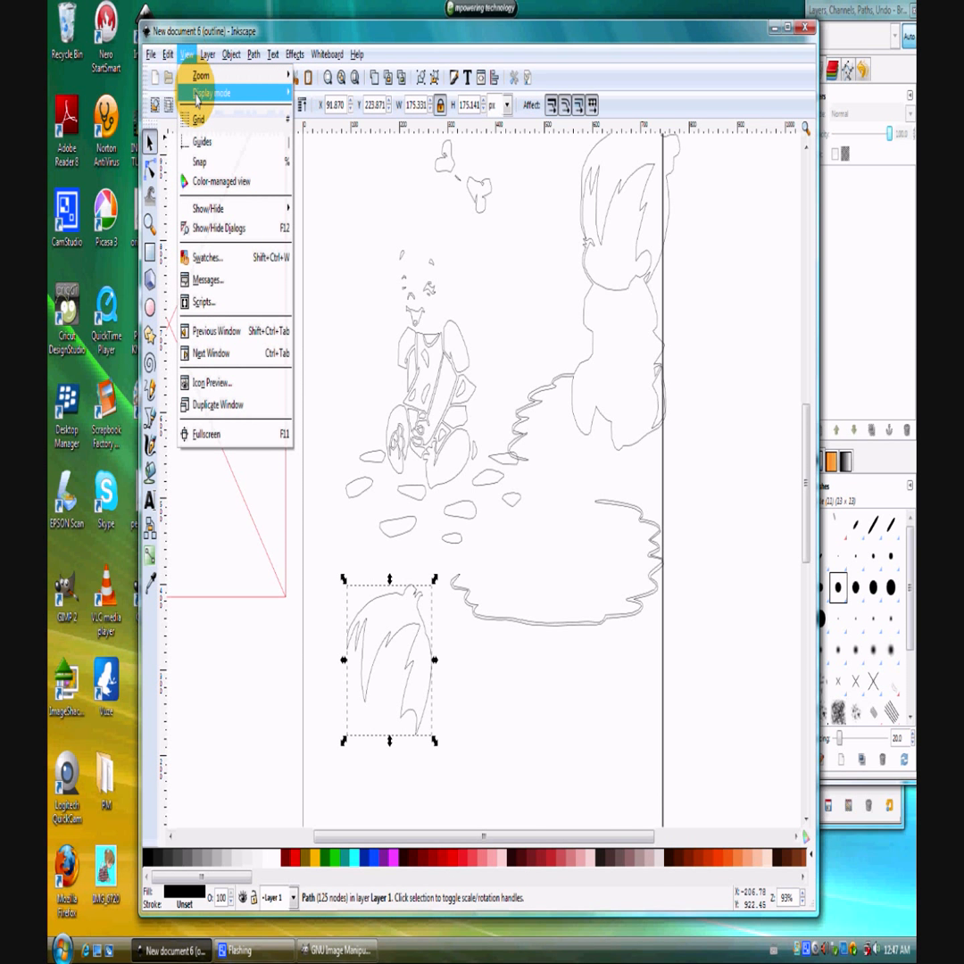
mouse_move(236, 93)
left_click(312, 111)
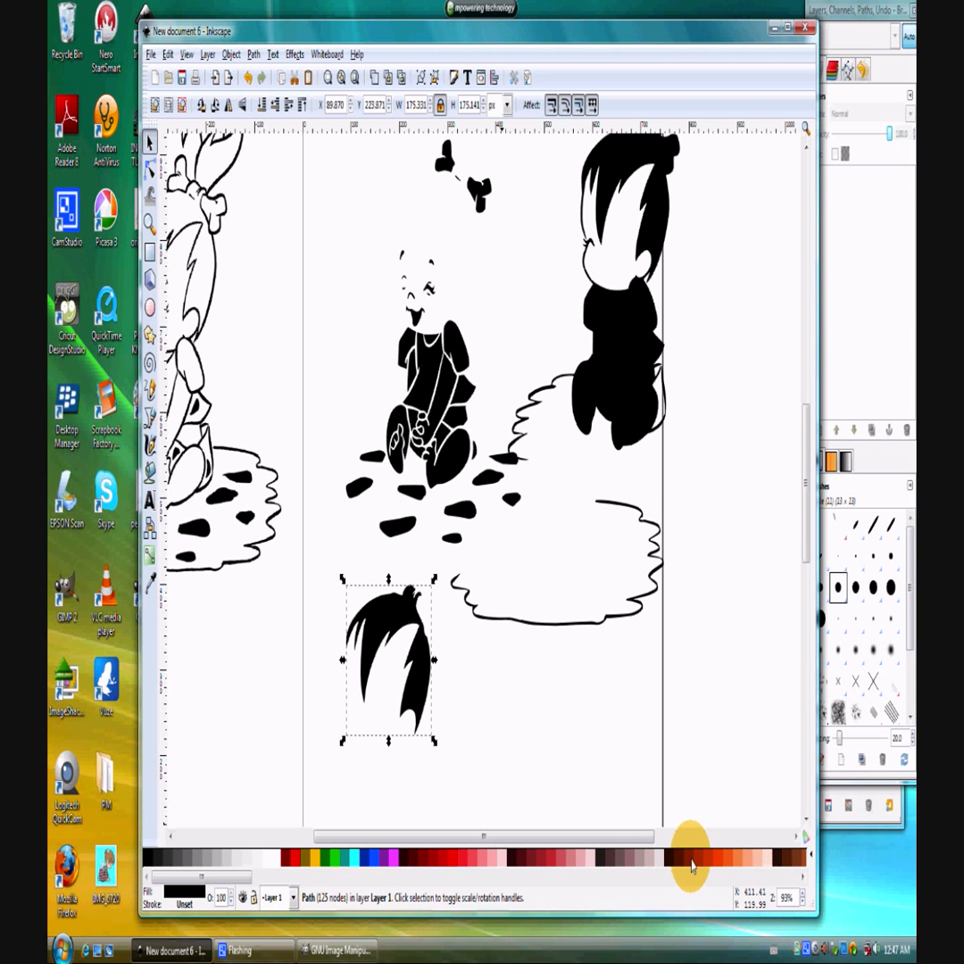
Examine the original drawing's outlines from the rug up to the ponytail for gaps and compare them with the separated pieces.
left_click_drag(580, 836, 460, 832)
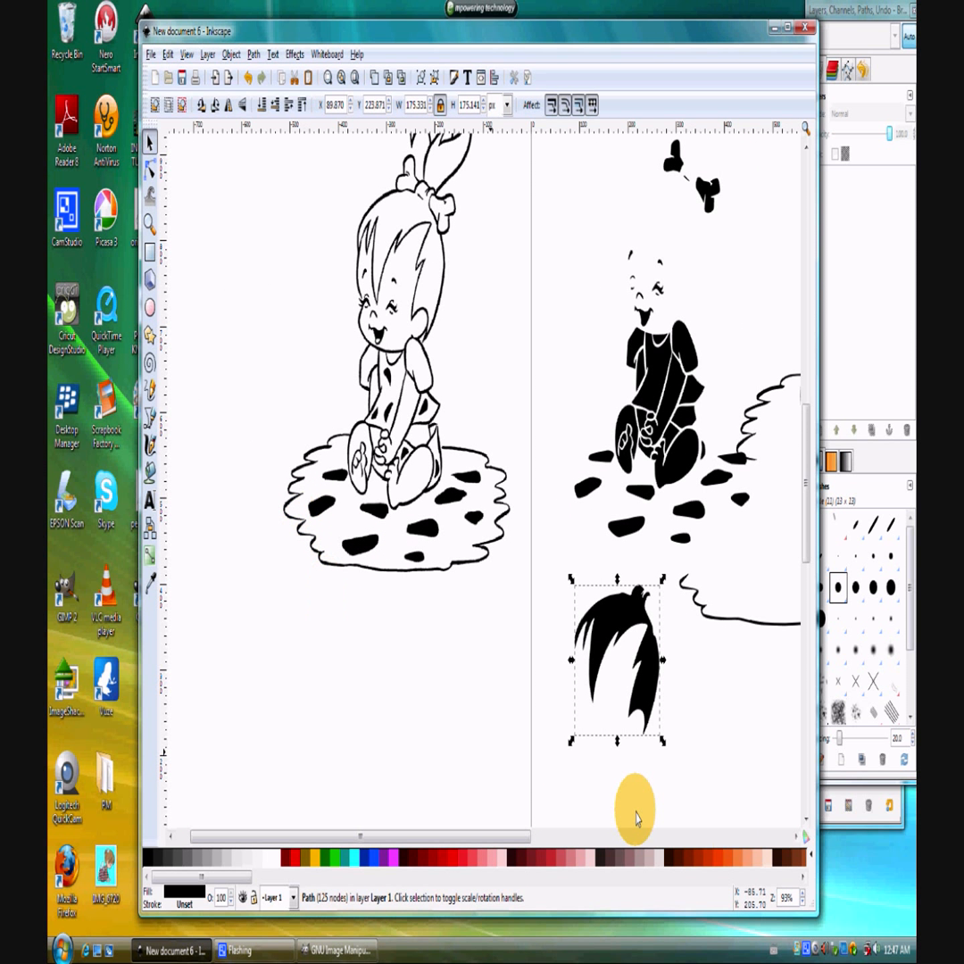
left_click(802, 895)
left_click(803, 895)
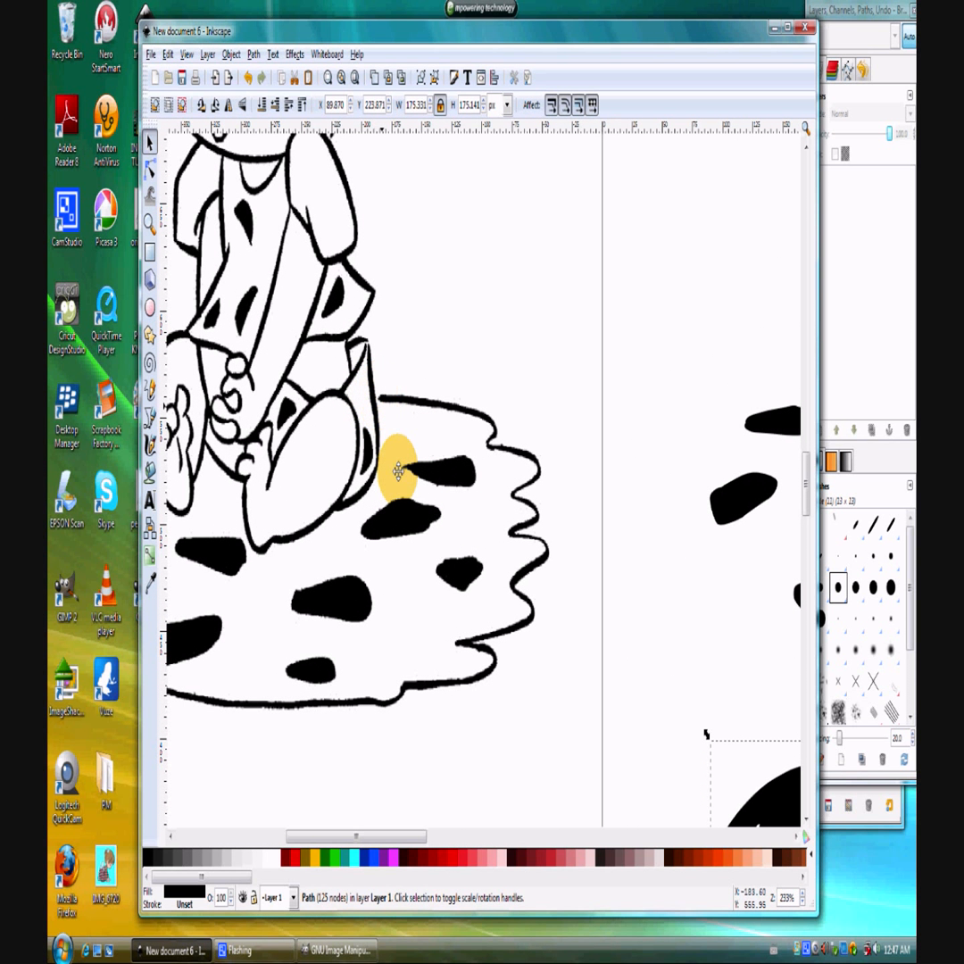
left_click_drag(394, 836, 342, 843)
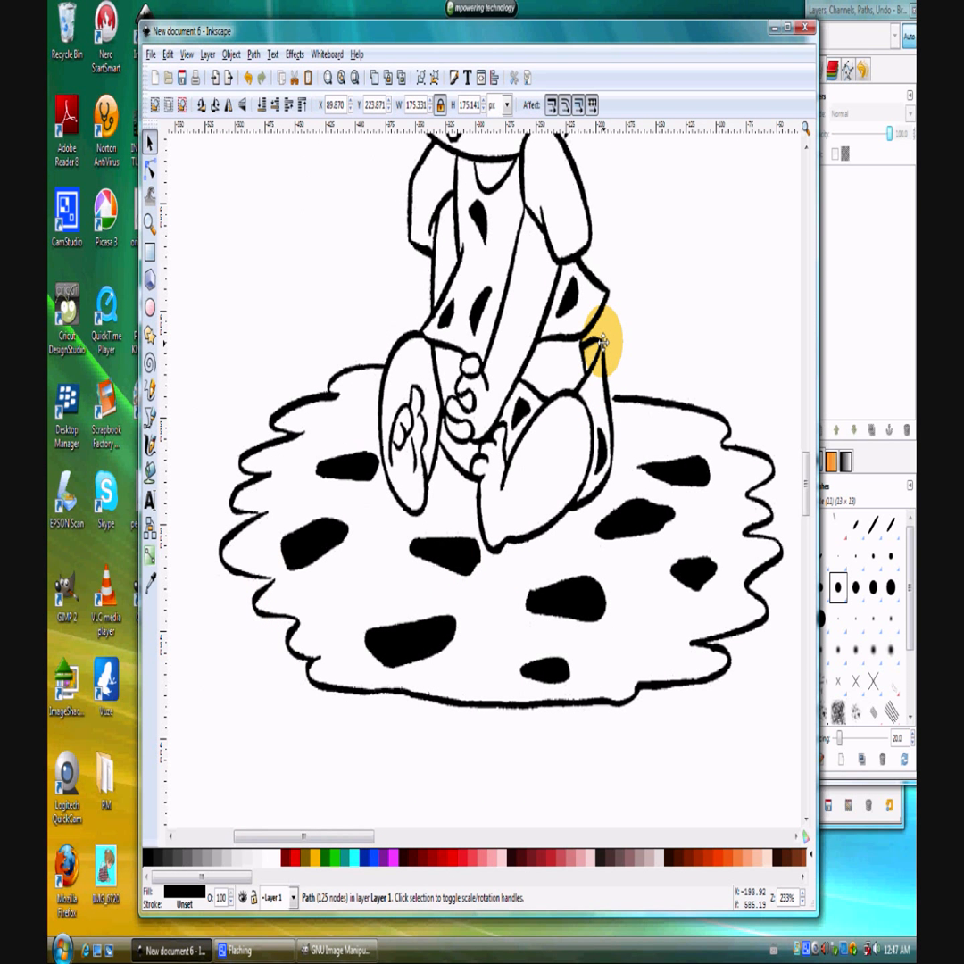
scroll(603, 342, "up", 10)
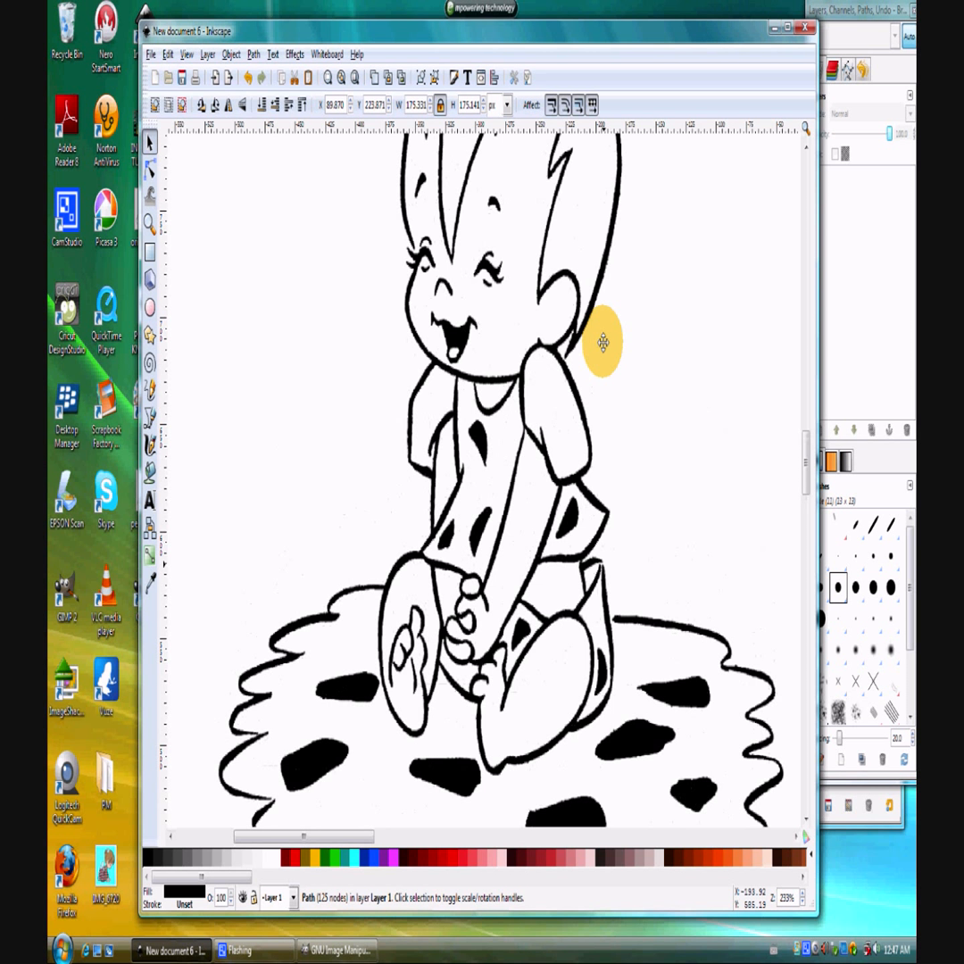
scroll(603, 342, "up", 5)
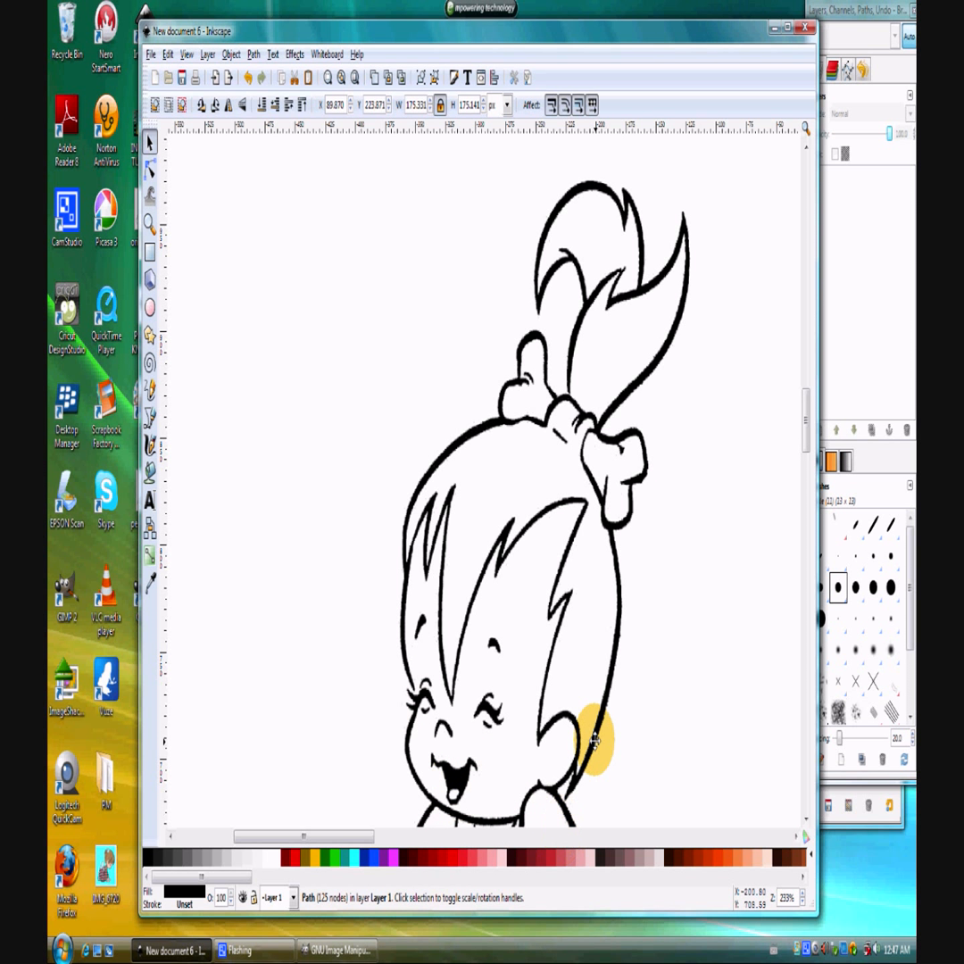
key("minus")
key("minus")
key("minus")
key("minus")
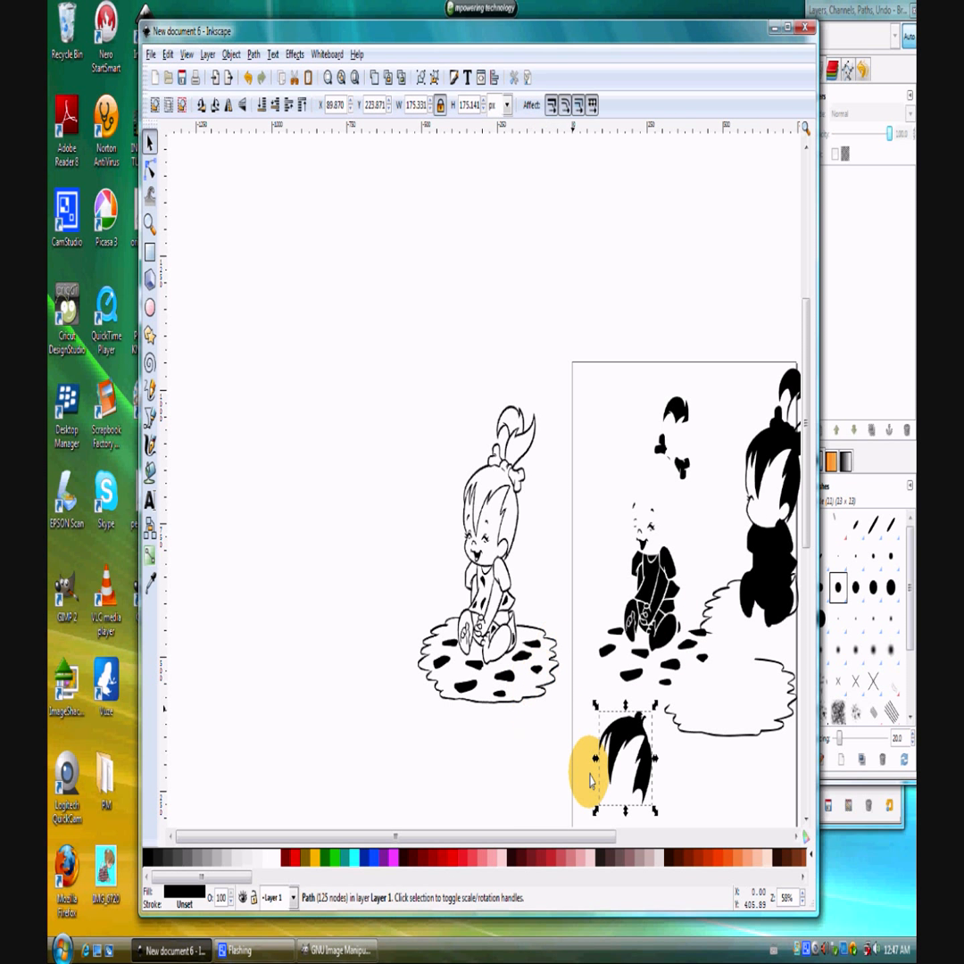
left_click_drag(527, 835, 623, 839)
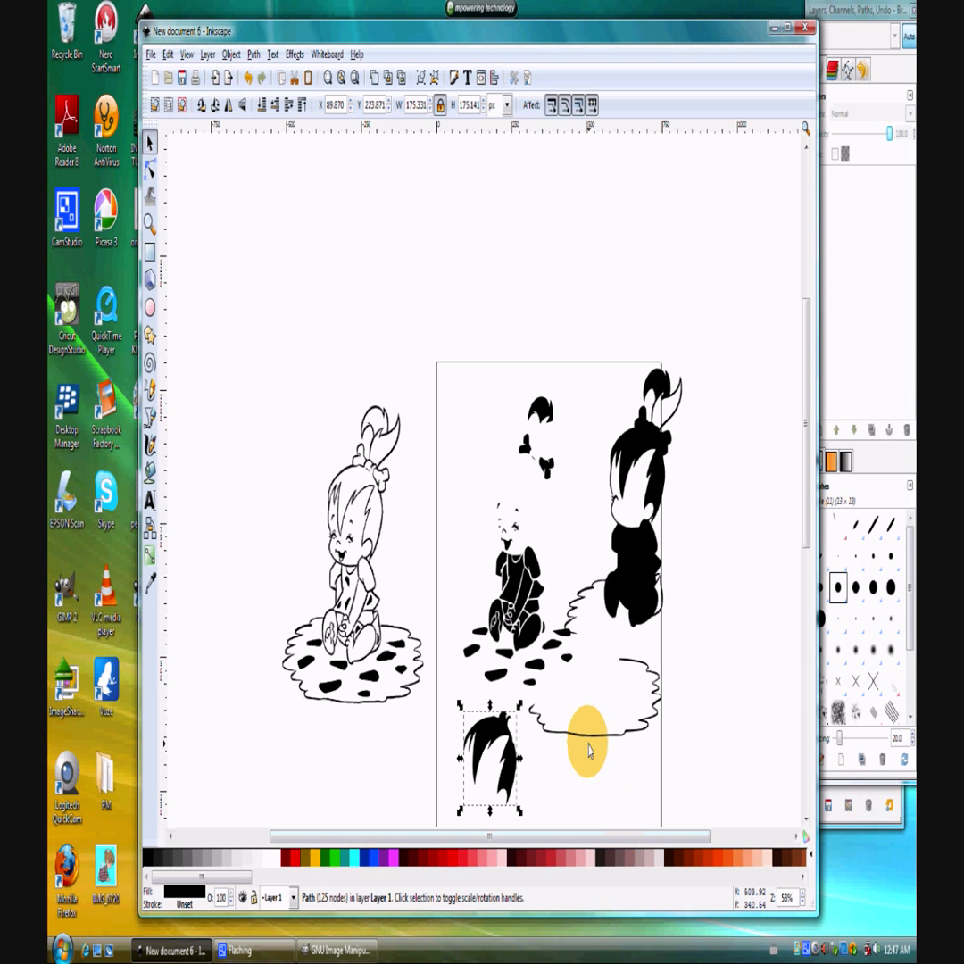
scroll(588, 750, "down", 2)
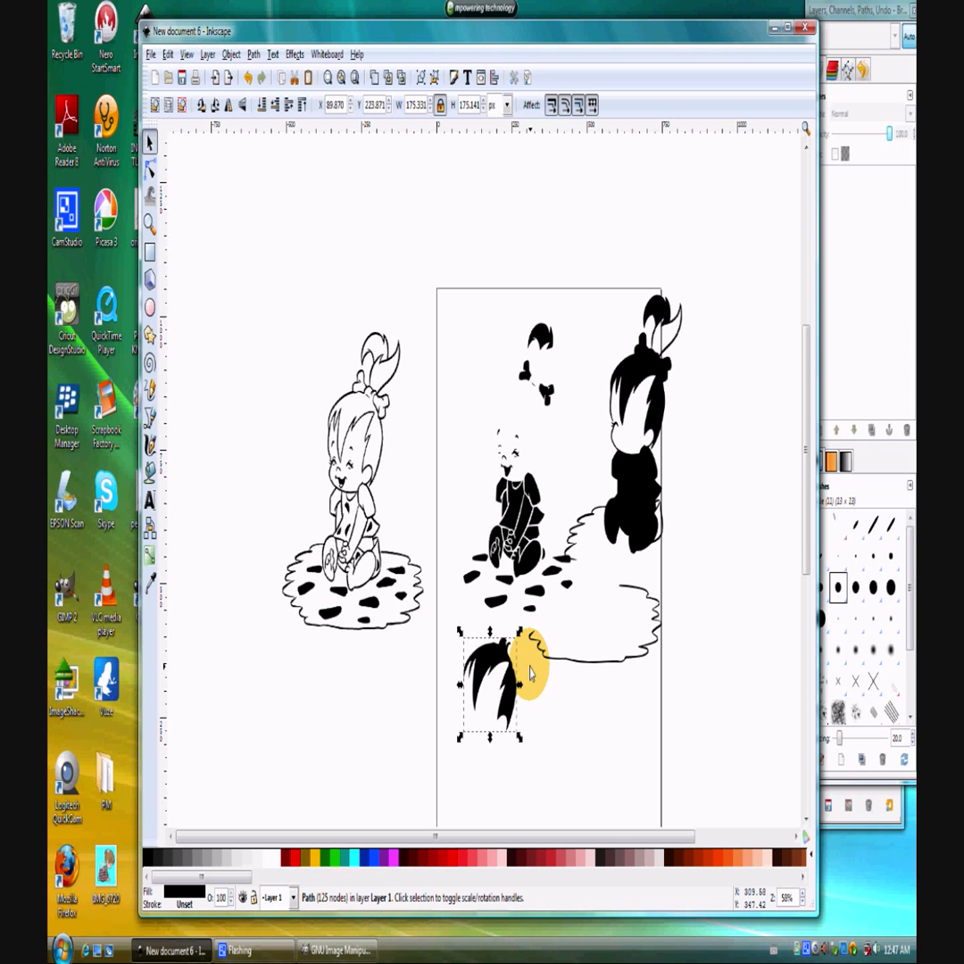
Minimize Inkscape, switch to GIMP, reposition its window and open pebbles.gif from the desktop.
left_click(773, 36)
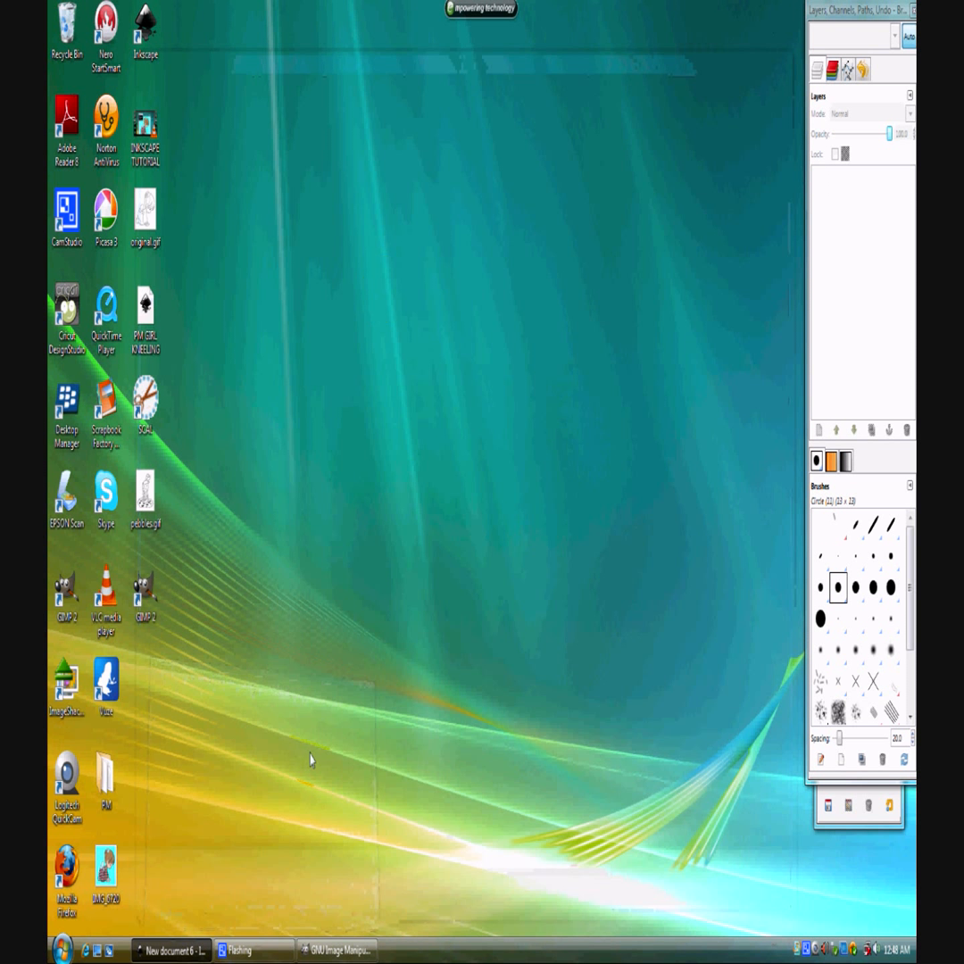
mouse_move(330, 960)
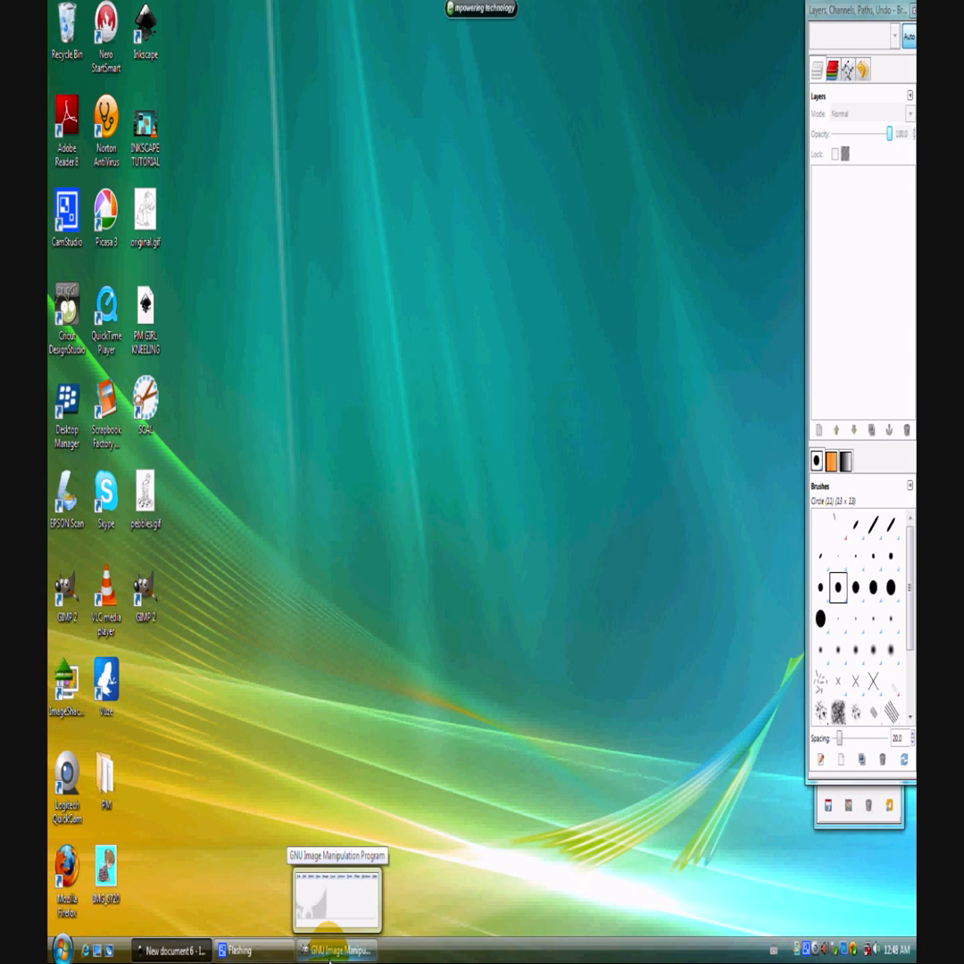
left_click(330, 953)
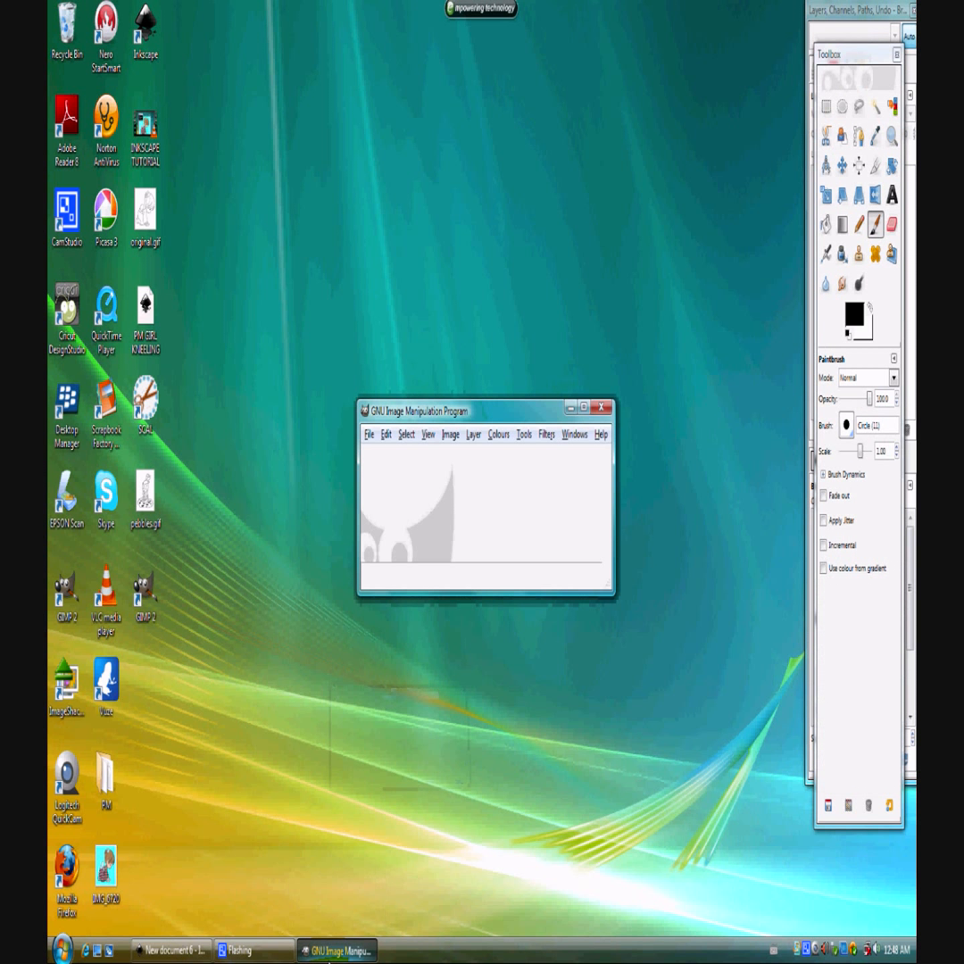
left_click_drag(374, 317, 348, 106)
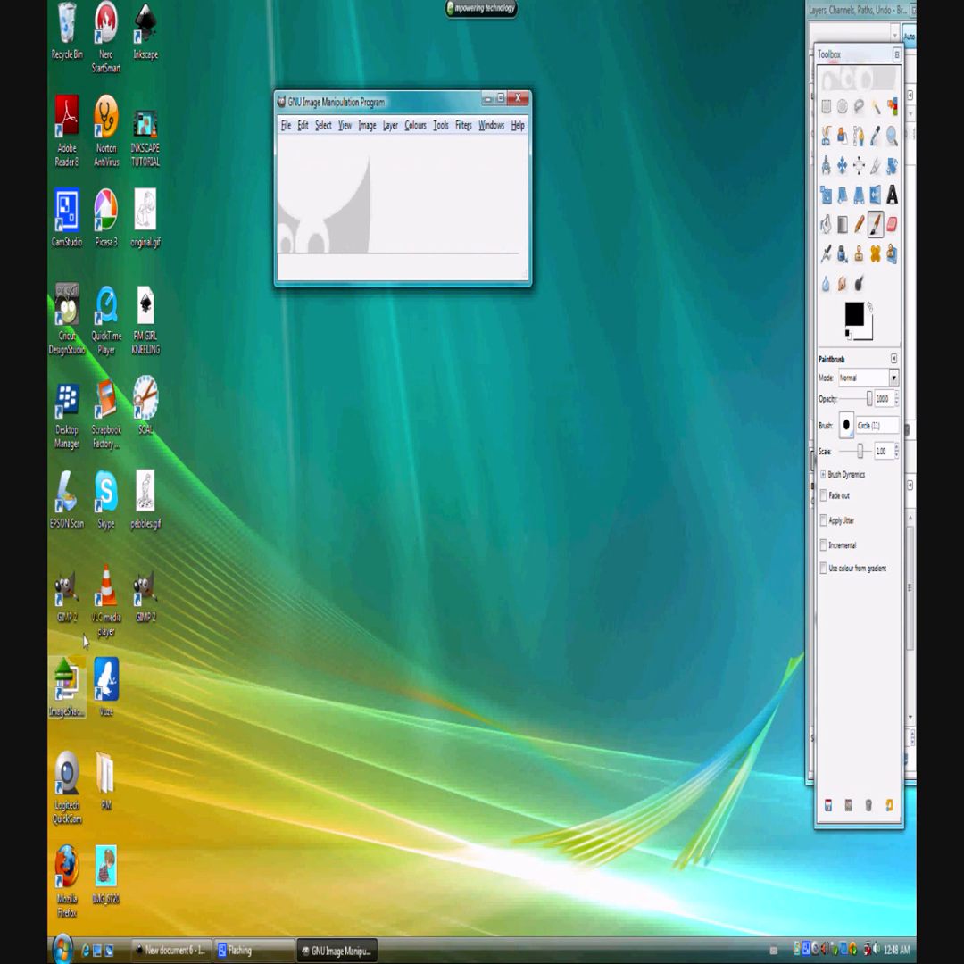
mouse_move(146, 496)
left_mouse_down()
mouse_move(279, 296)
mouse_move(313, 198)
left_mouse_up()
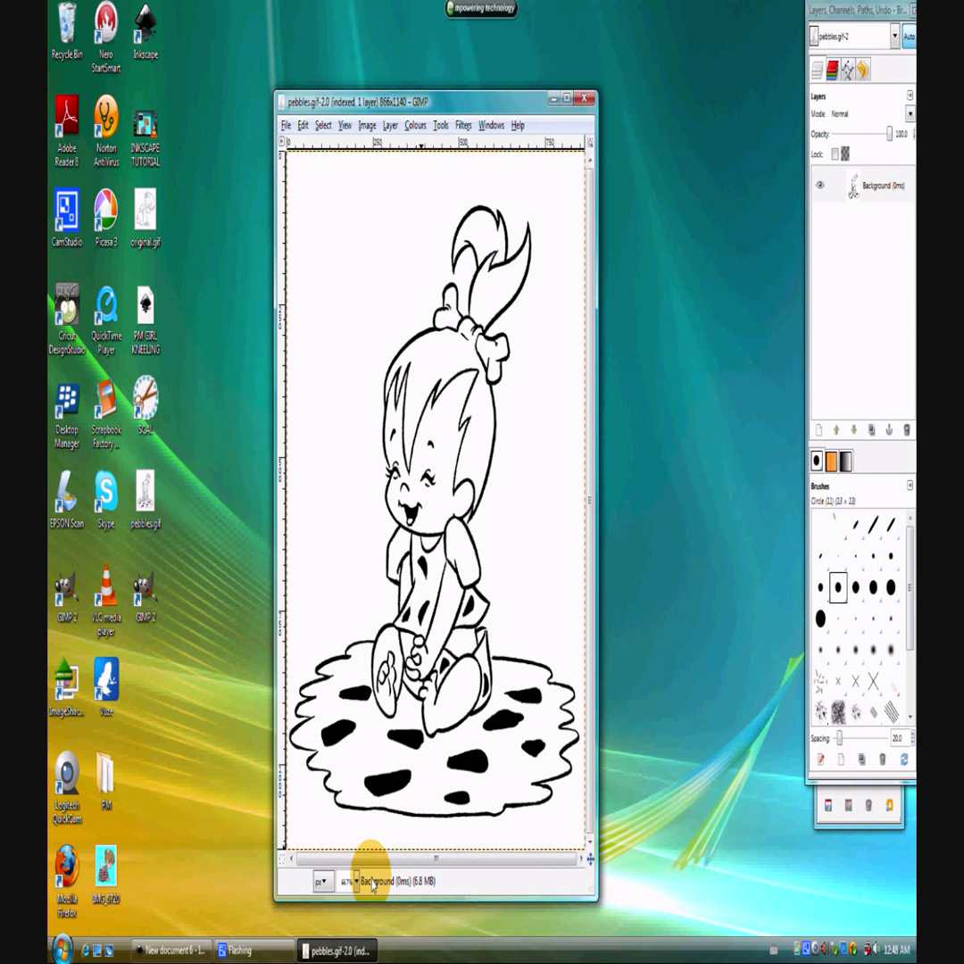
Paint over the thin gap in the rug outline's lower-left scallop with the Circle (03) brush.
scroll(428, 820, "up", 2)
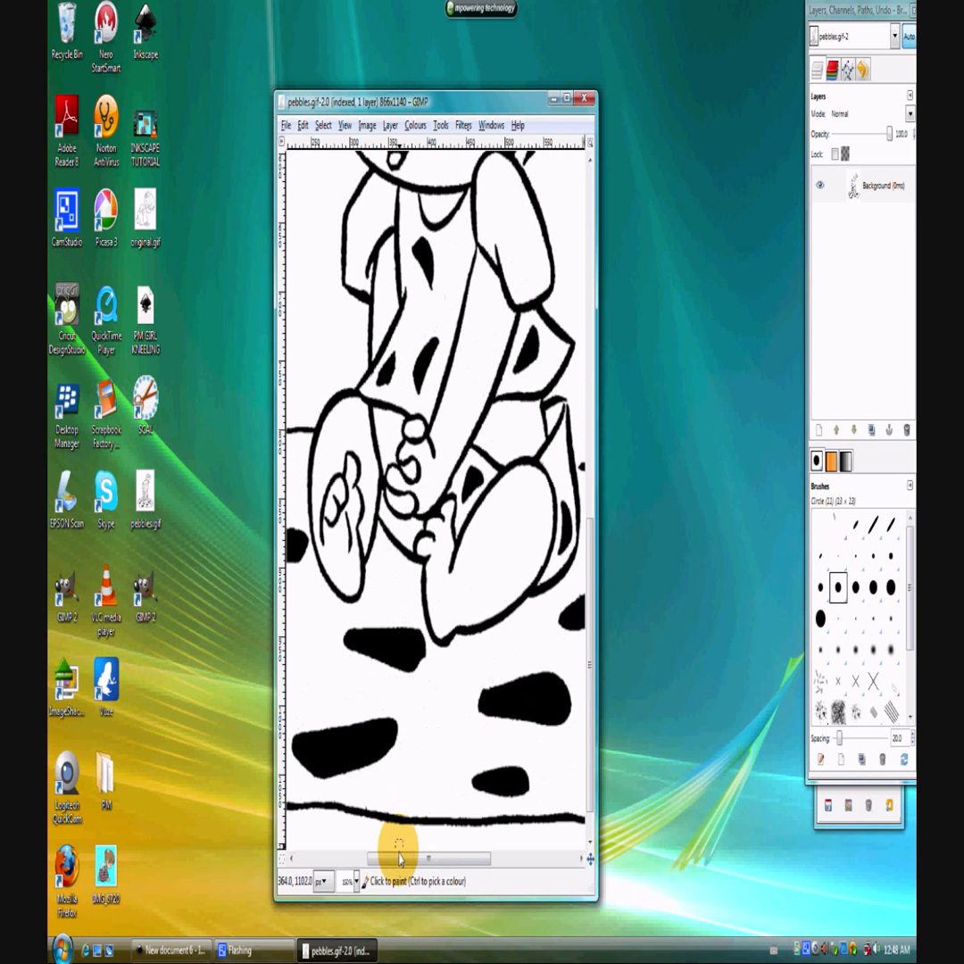
left_click_drag(395, 858, 314, 853)
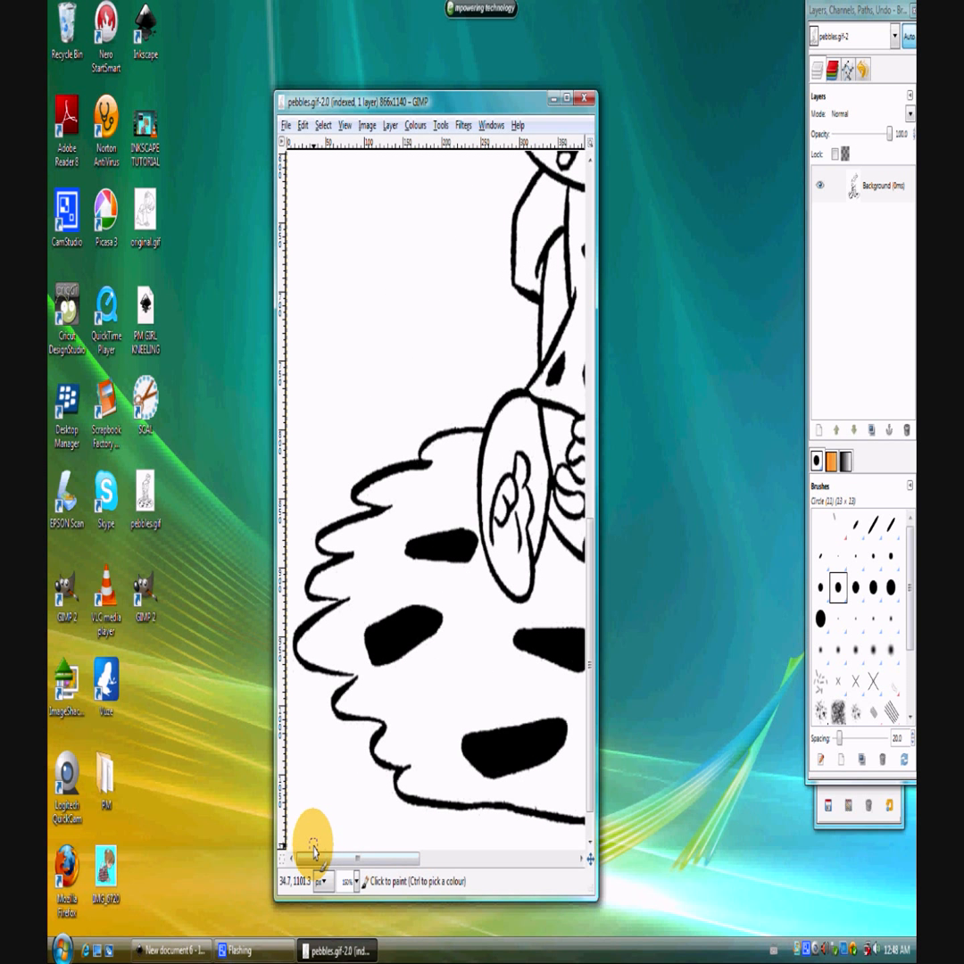
scroll(365, 572, "up", 3)
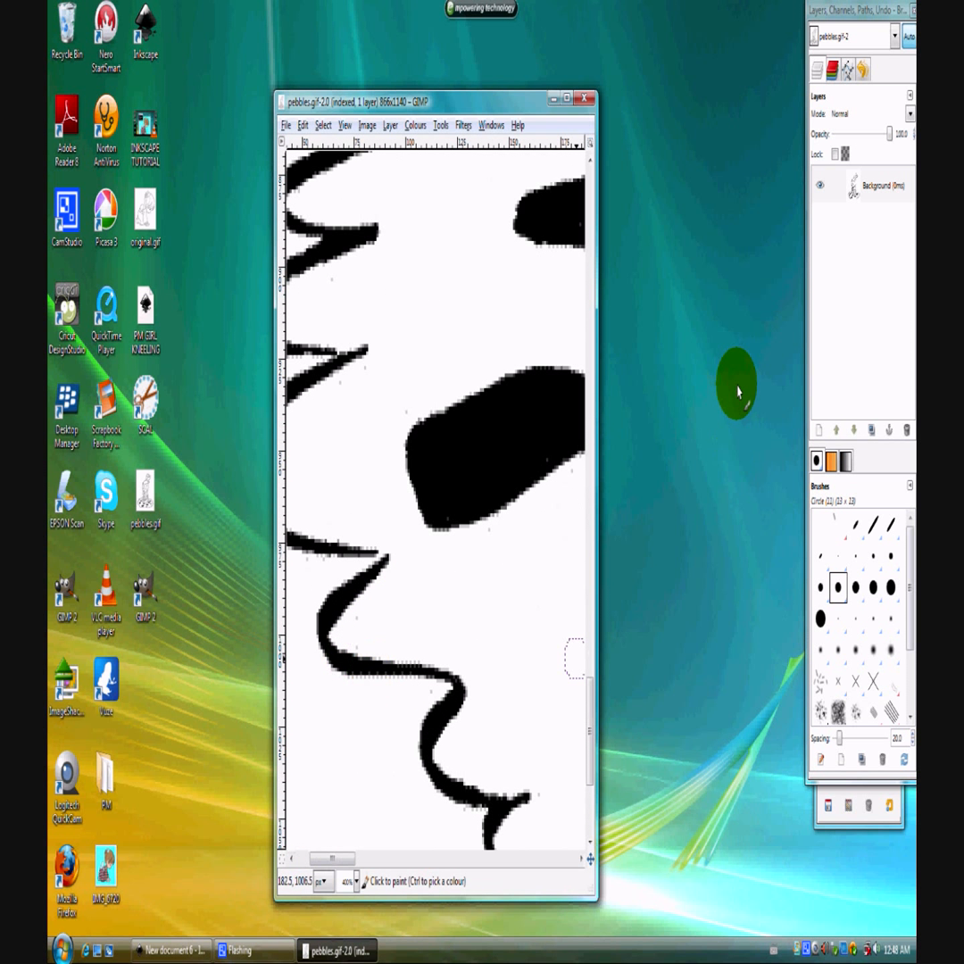
left_click(855, 558)
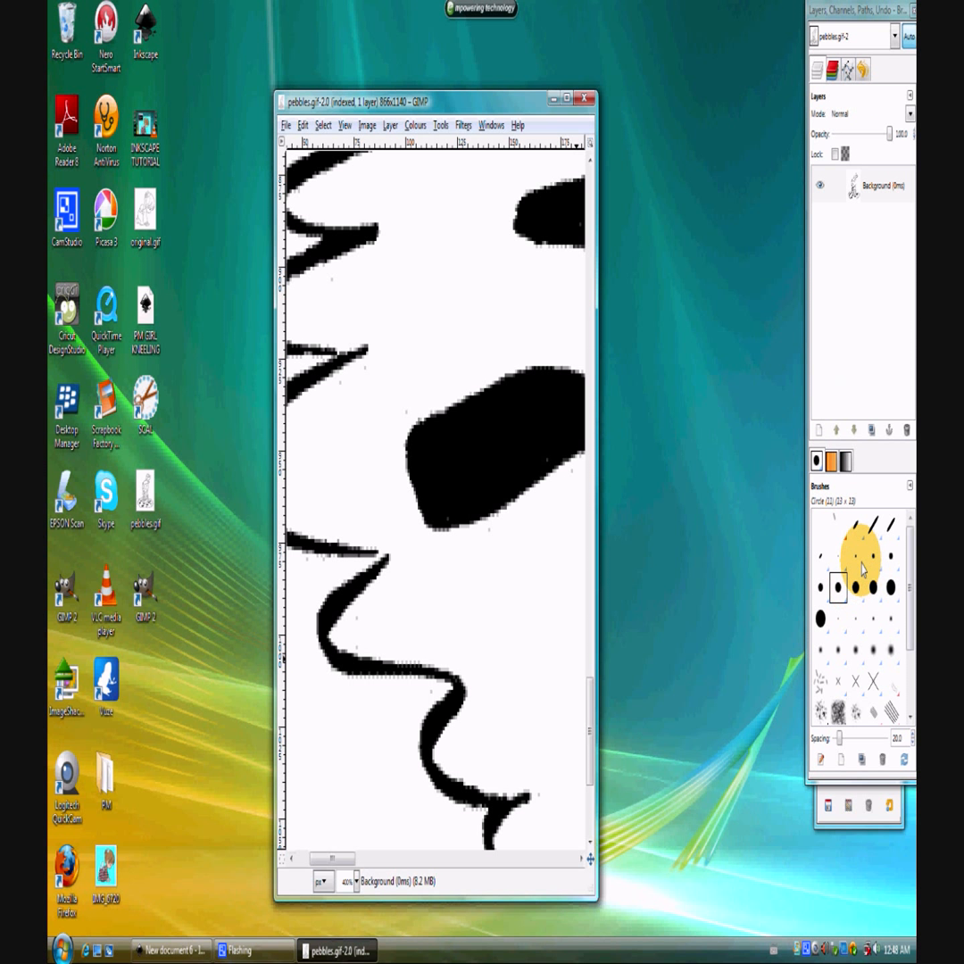
left_click(380, 555)
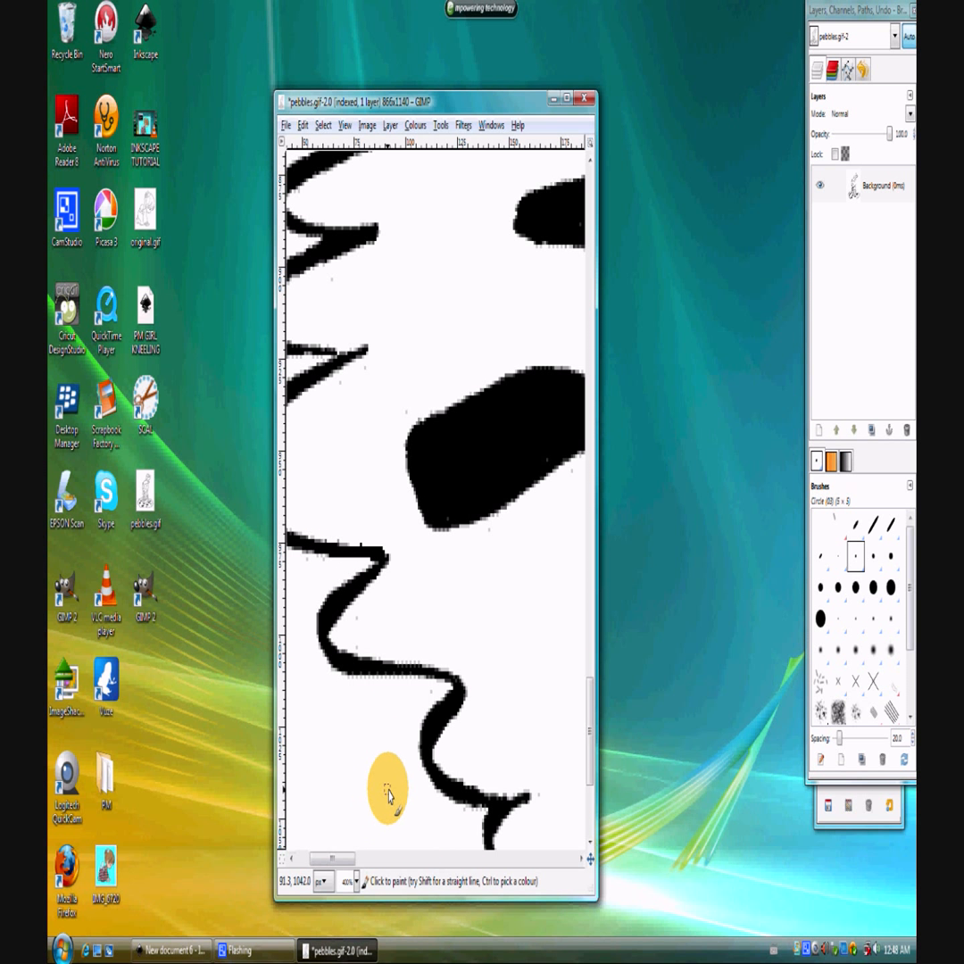
Close the gap between the rug's rear outline and the girl's clothing on her right-hand side using the paintbrush.
key("minus")
key("minus")
key("minus")
mouse_move(373, 860)
left_mouse_down()
mouse_move(405, 859)
mouse_move(392, 859)
left_mouse_up()
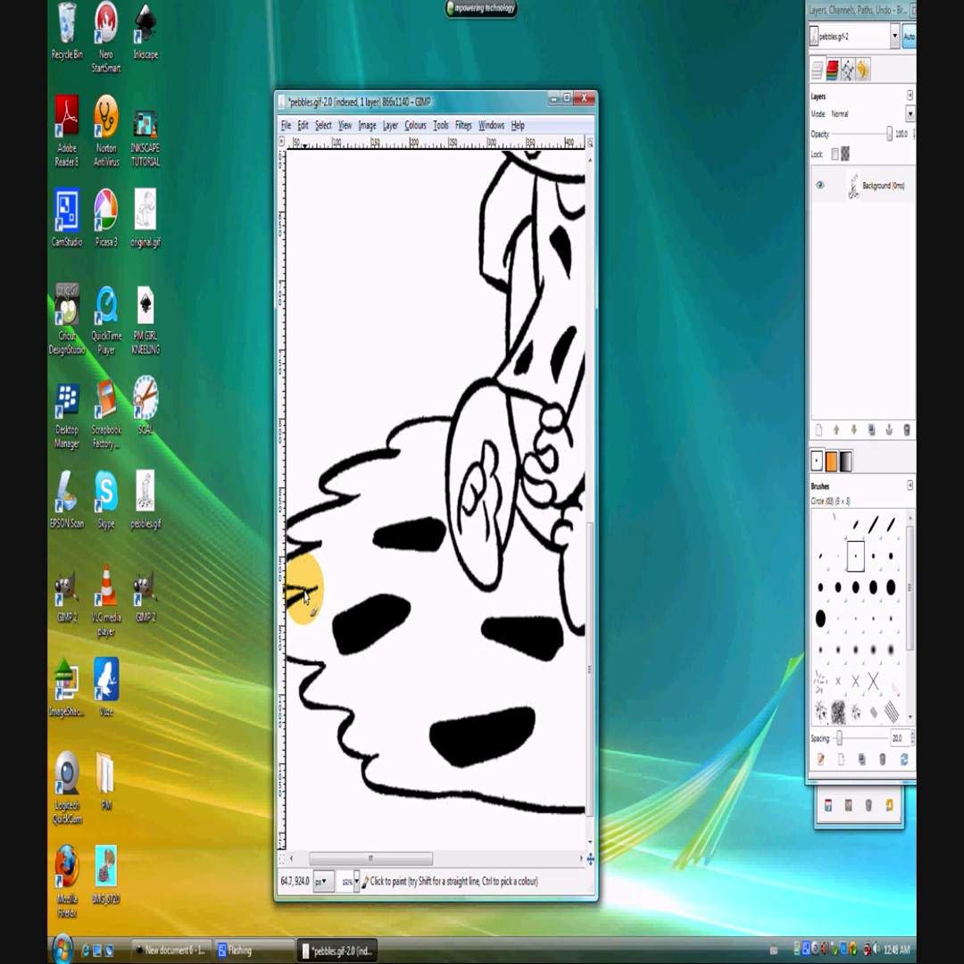
left_click_drag(379, 860, 473, 860)
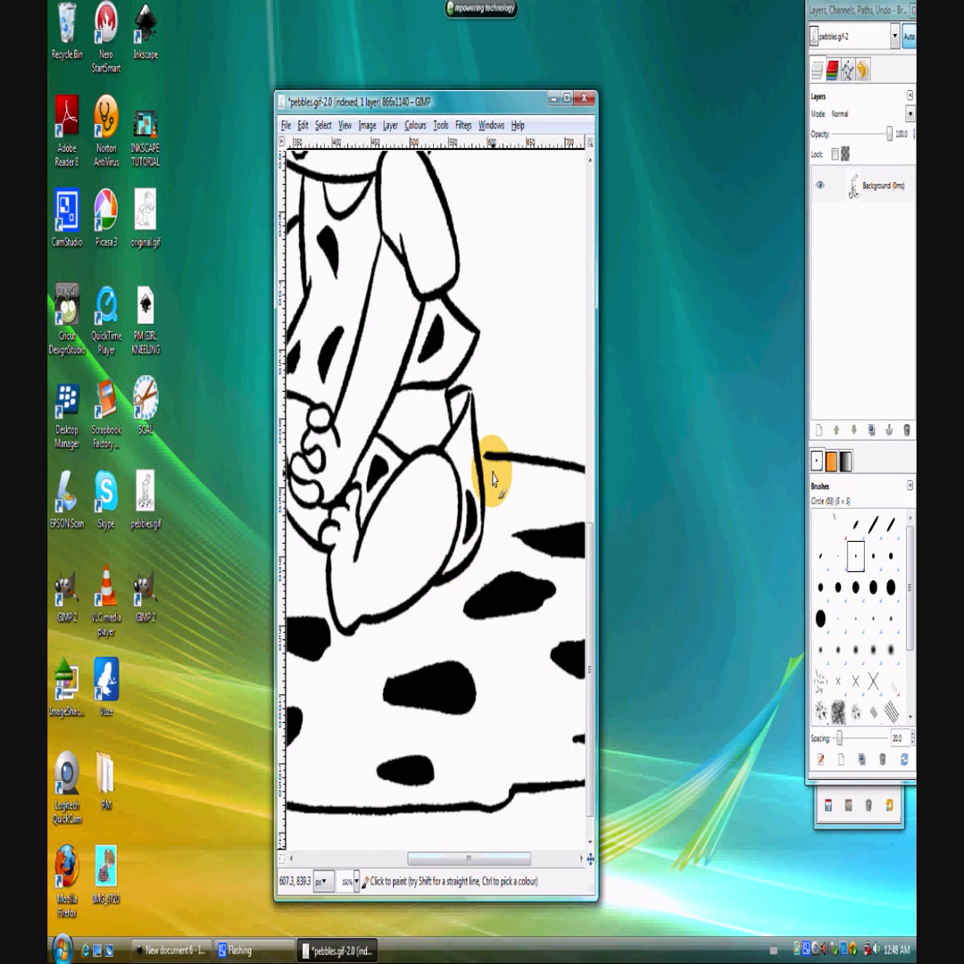
scroll(486, 468, "up", 1, "ctrl")
scroll(482, 460, "up", 1, "ctrl")
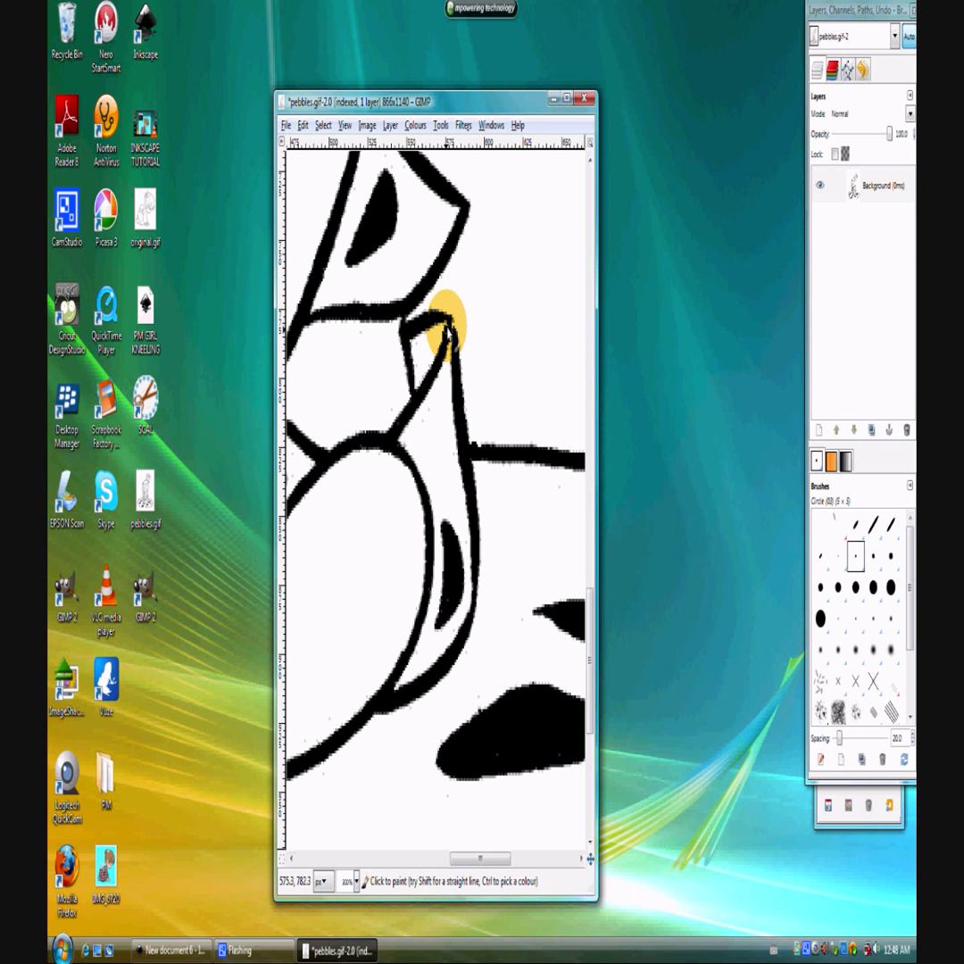
Inspect the outlines around the eye, hair, hair bone and ponytail for remaining gaps.
left_click_drag(589, 651, 589, 482)
left_click_drag(475, 859, 388, 859)
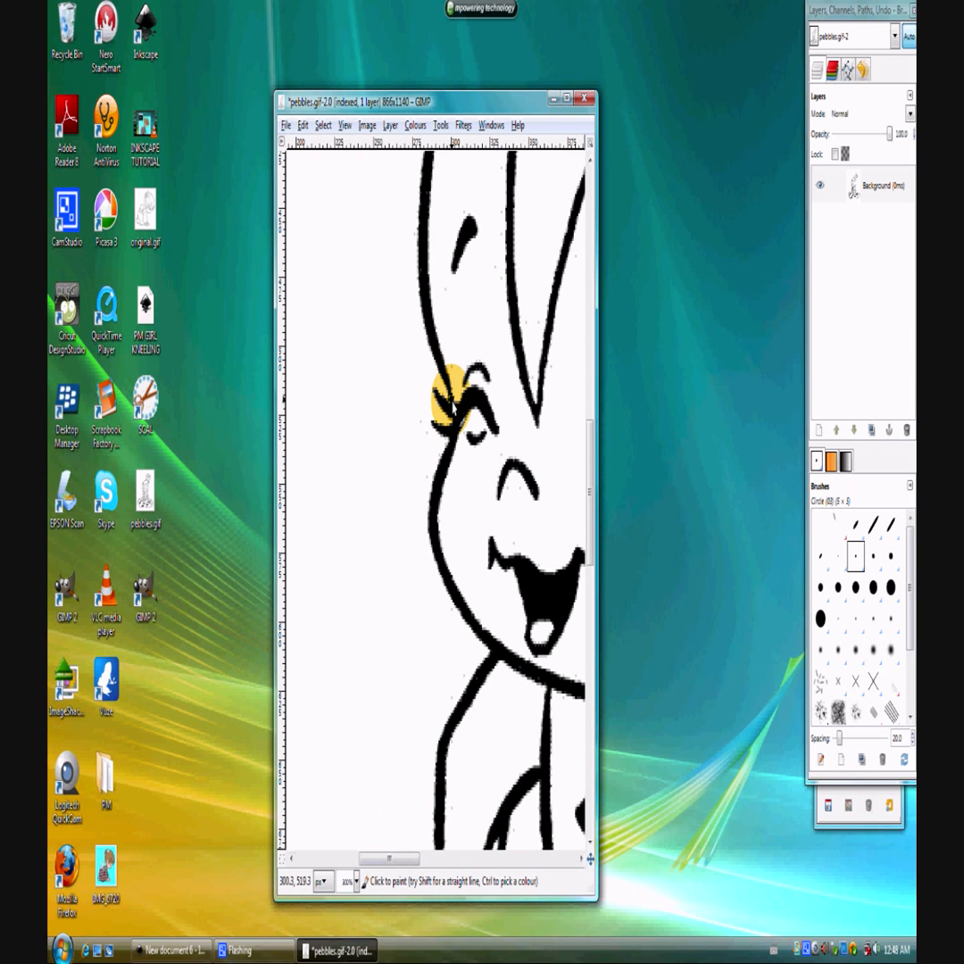
scroll(566, 795, "up", 4)
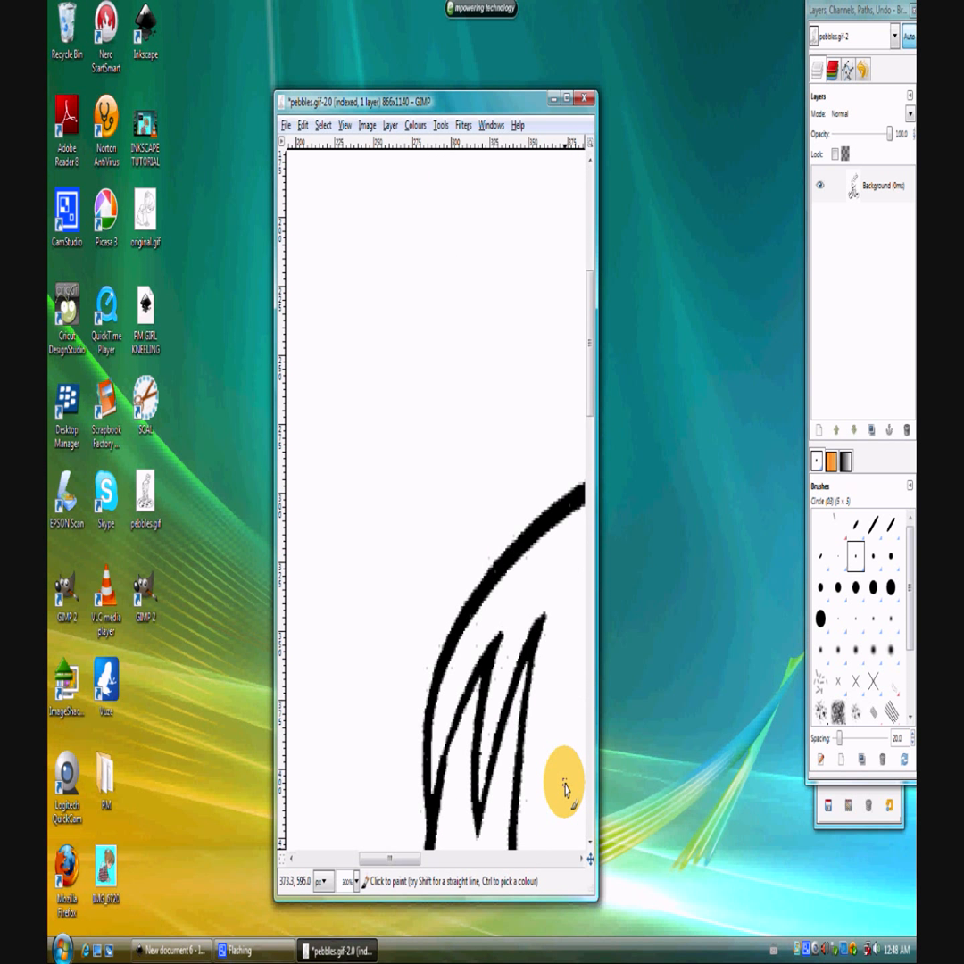
left_click_drag(413, 863, 491, 863)
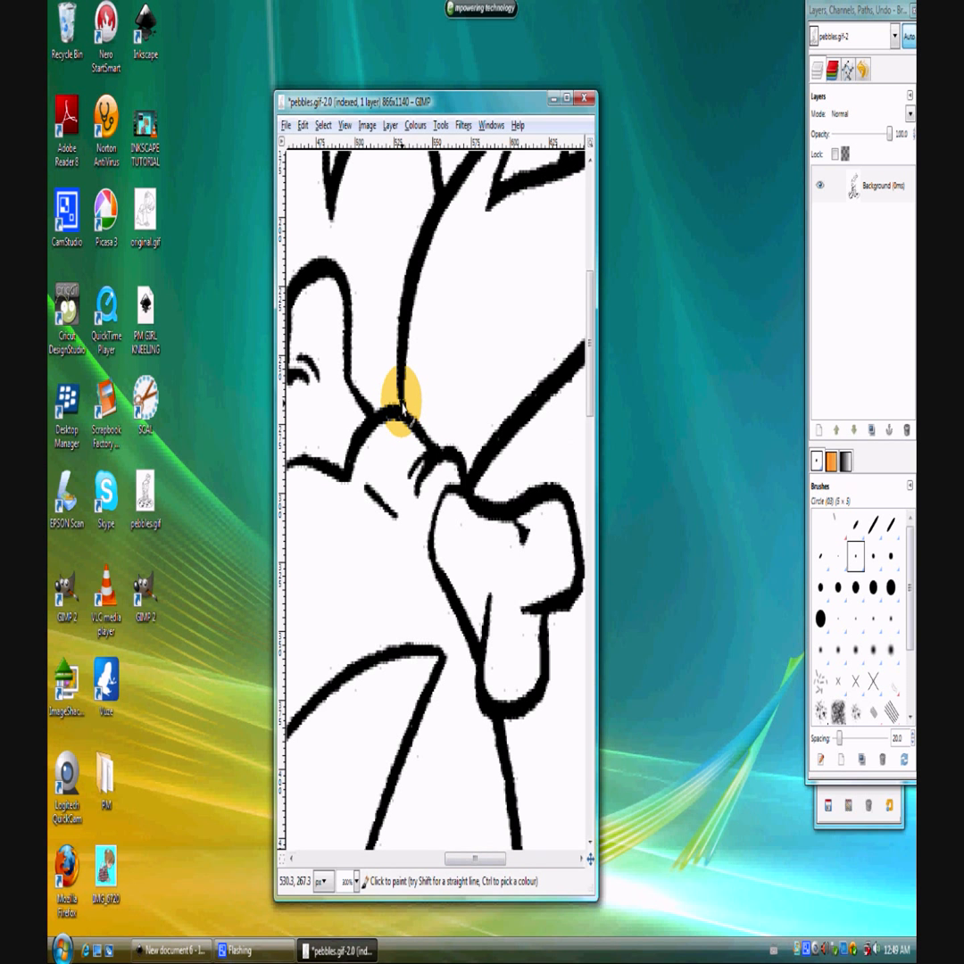
scroll(366, 491, "up", 5)
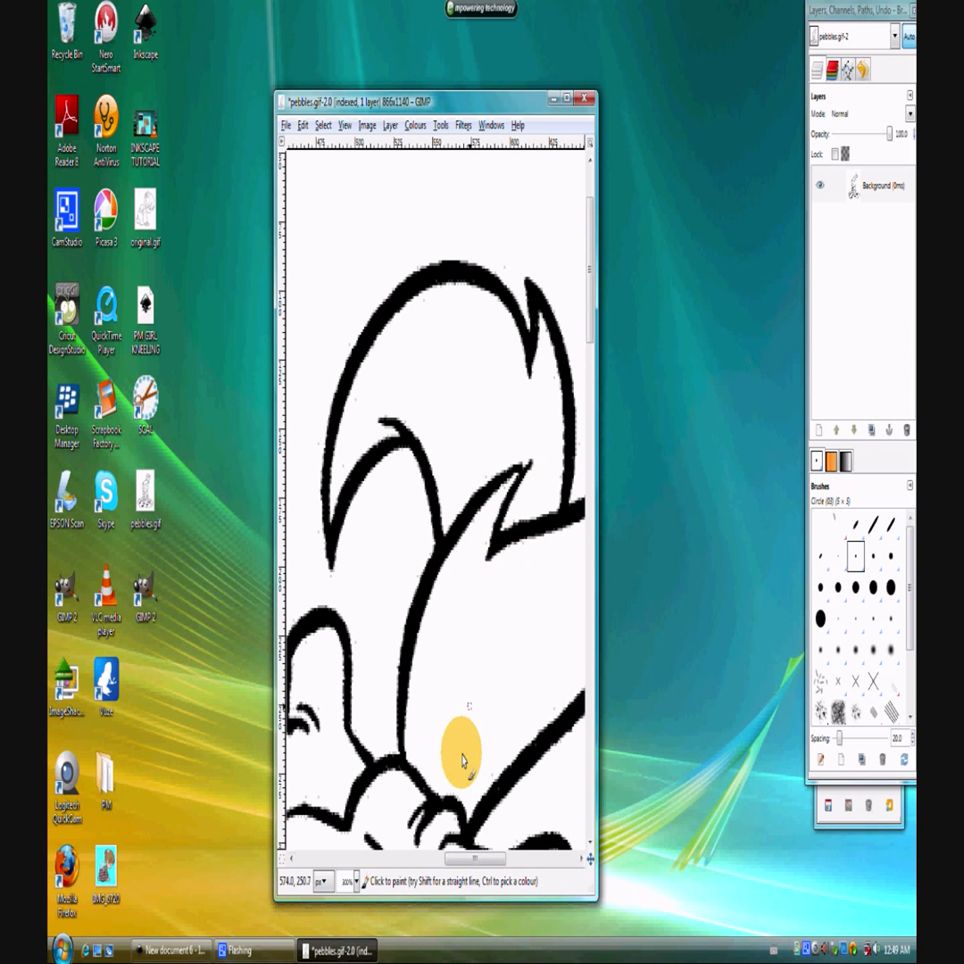
mouse_move(455, 862)
left_mouse_down()
mouse_move(503, 873)
mouse_move(471, 866)
left_mouse_up()
scroll(452, 796, "down", 5)
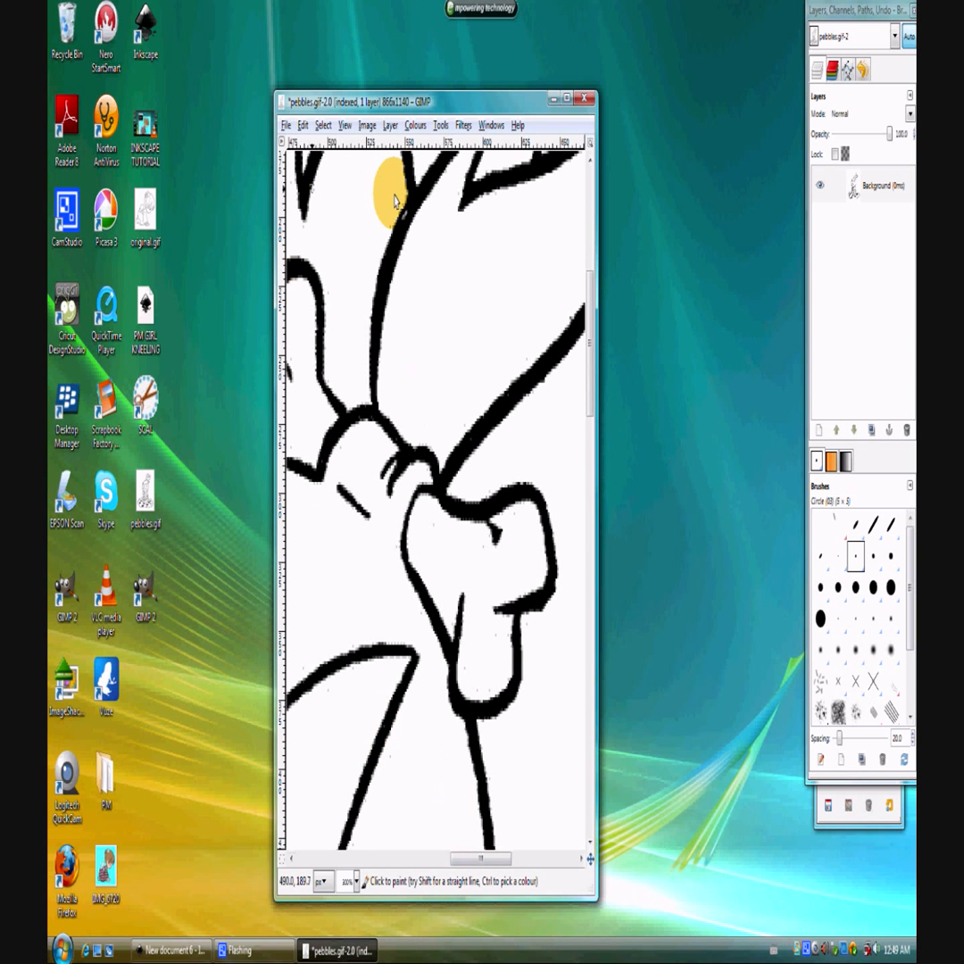
Save the repaired drawing to pebbles.gif, and reposition and widen the image window.
left_click(286, 125)
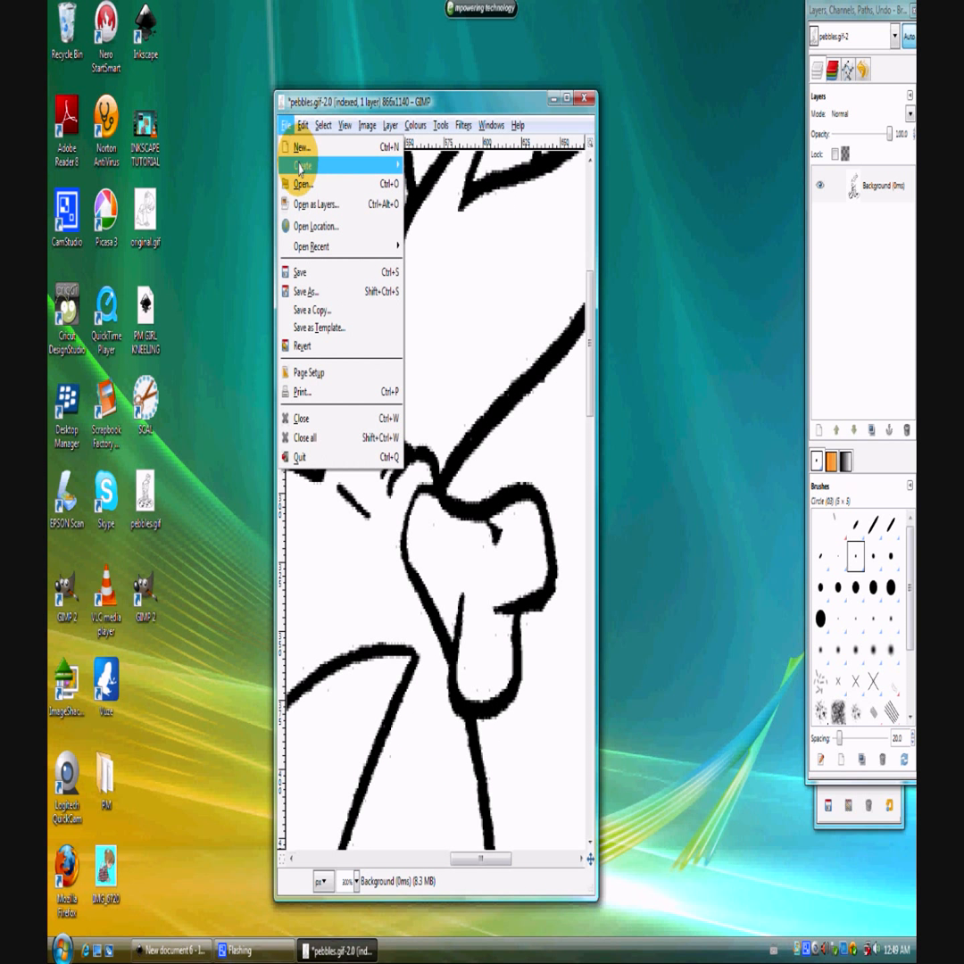
left_click(300, 272)
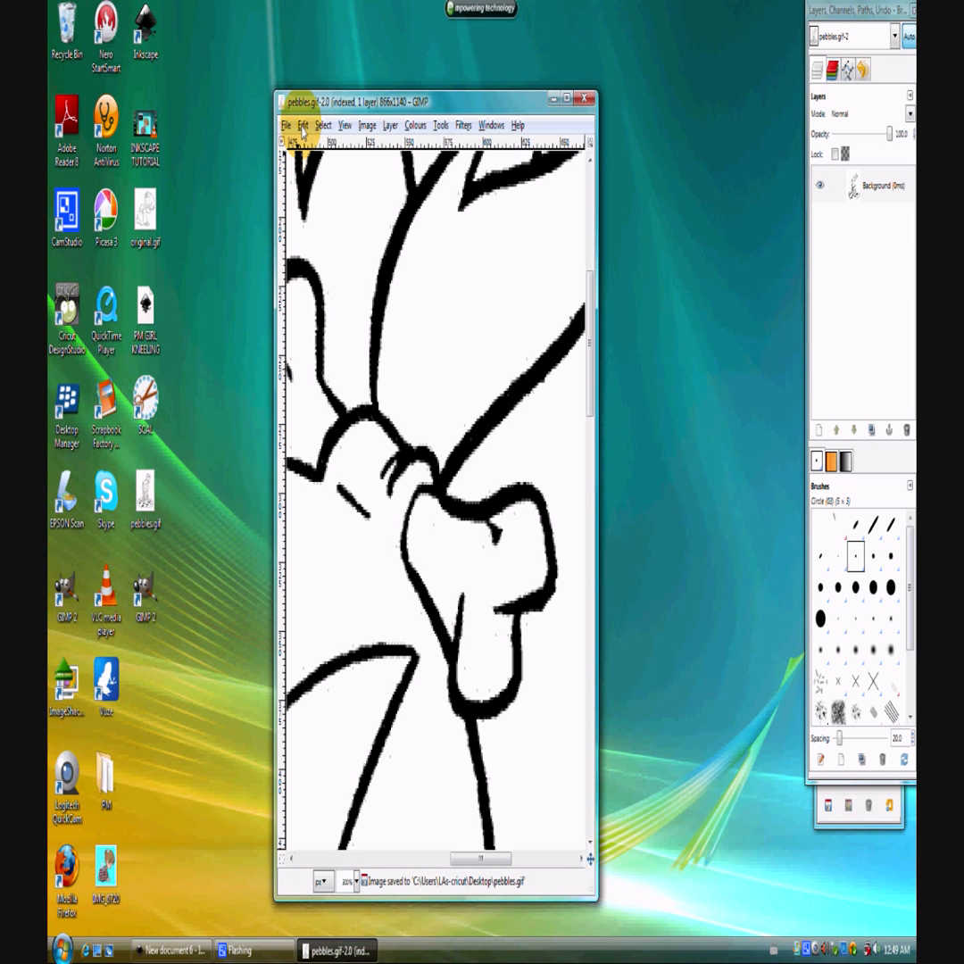
left_click_drag(462, 107, 403, 56)
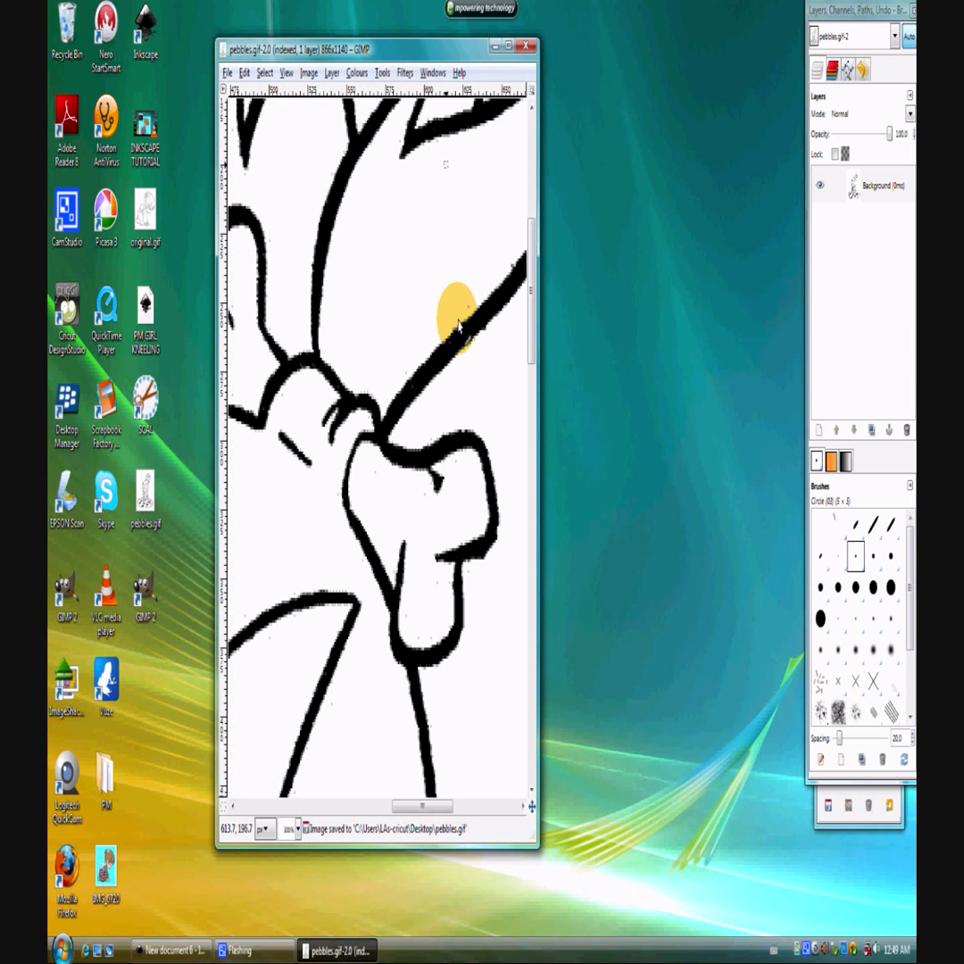
left_click_drag(535, 830, 689, 832)
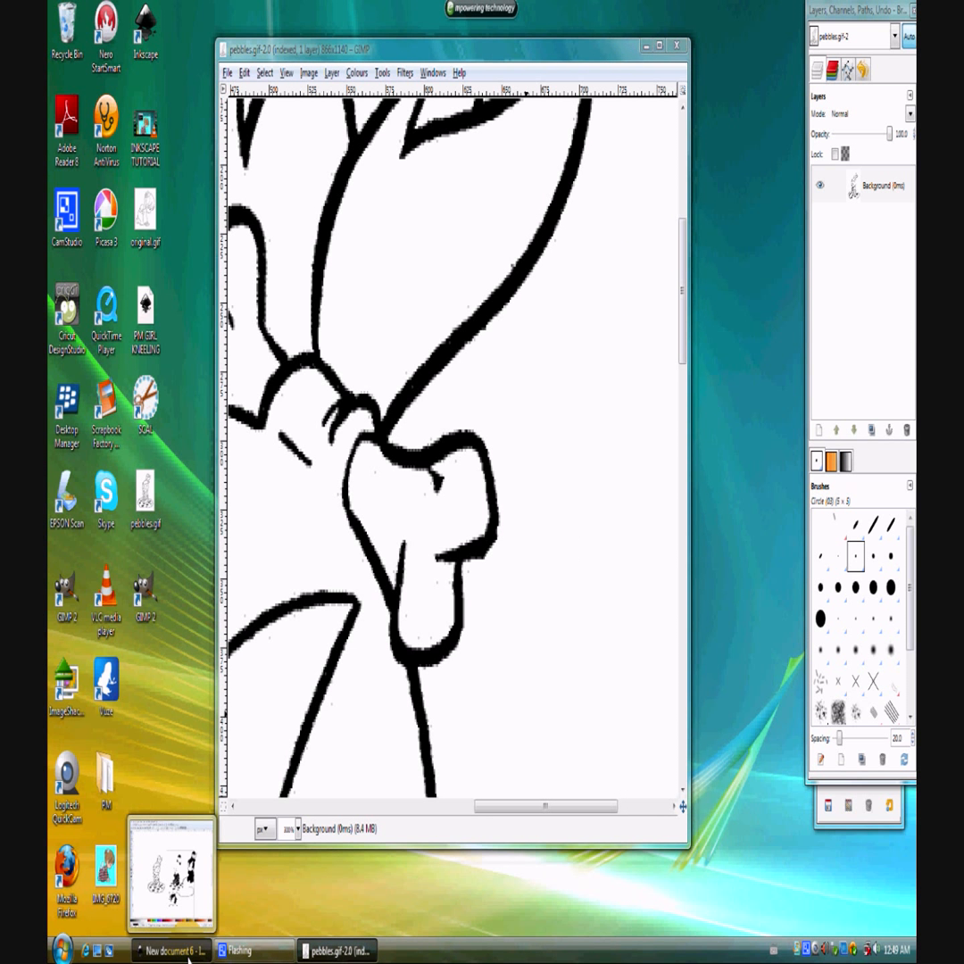
Switch to Inkscape, create a new blank document and enlarge its window.
left_click(204, 954)
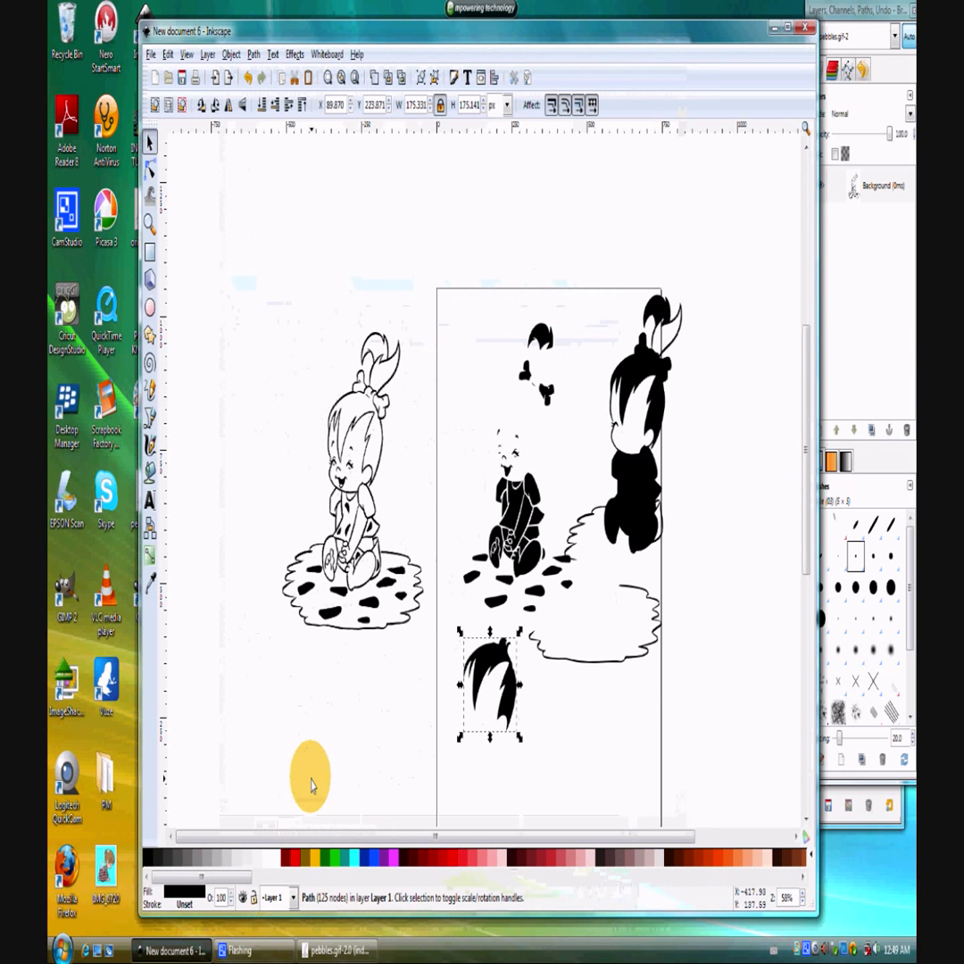
left_click(154, 79)
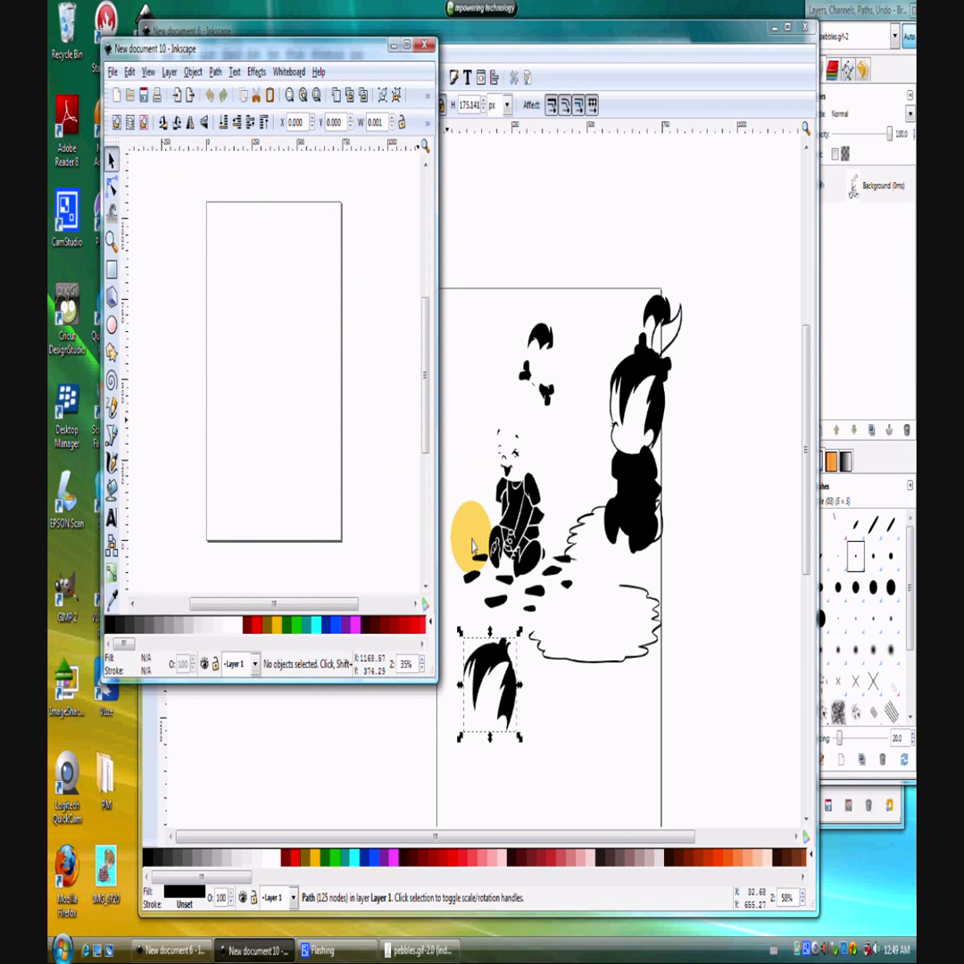
left_click_drag(427, 665, 757, 906)
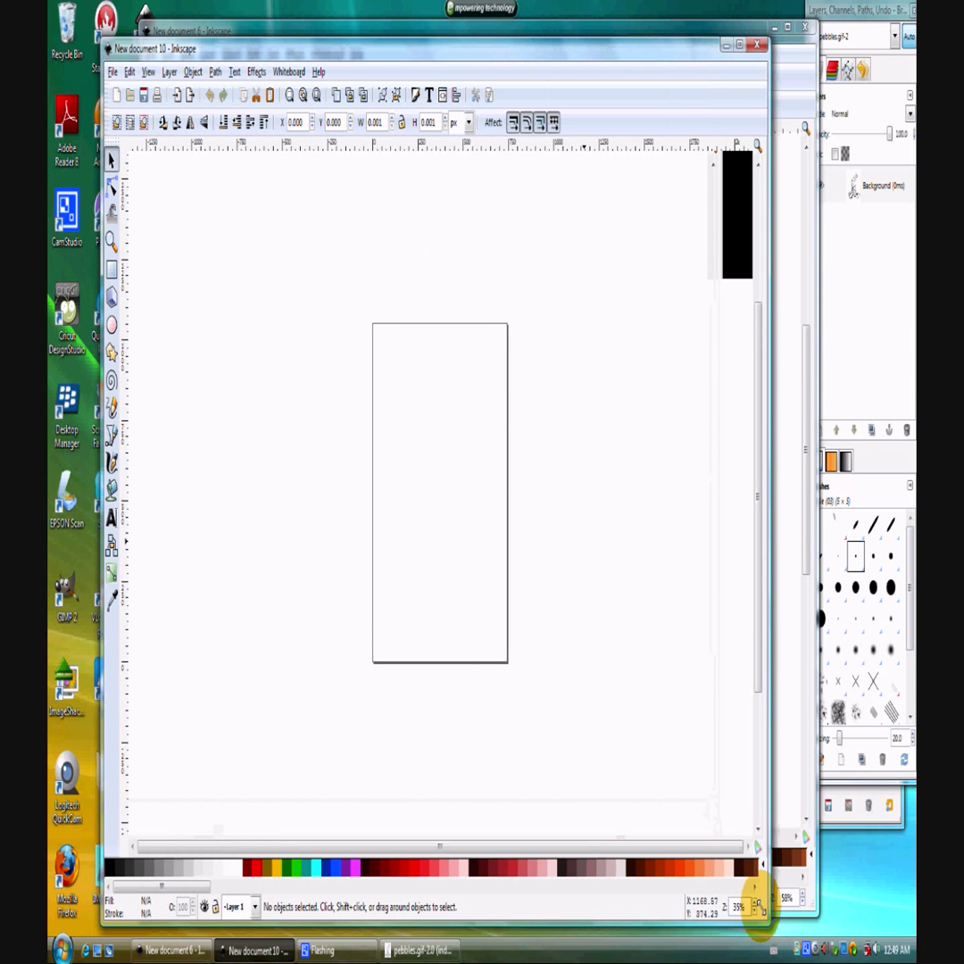
Switch back to GIMP and copy the entire pebbles.gif image to the clipboard.
left_click(396, 951)
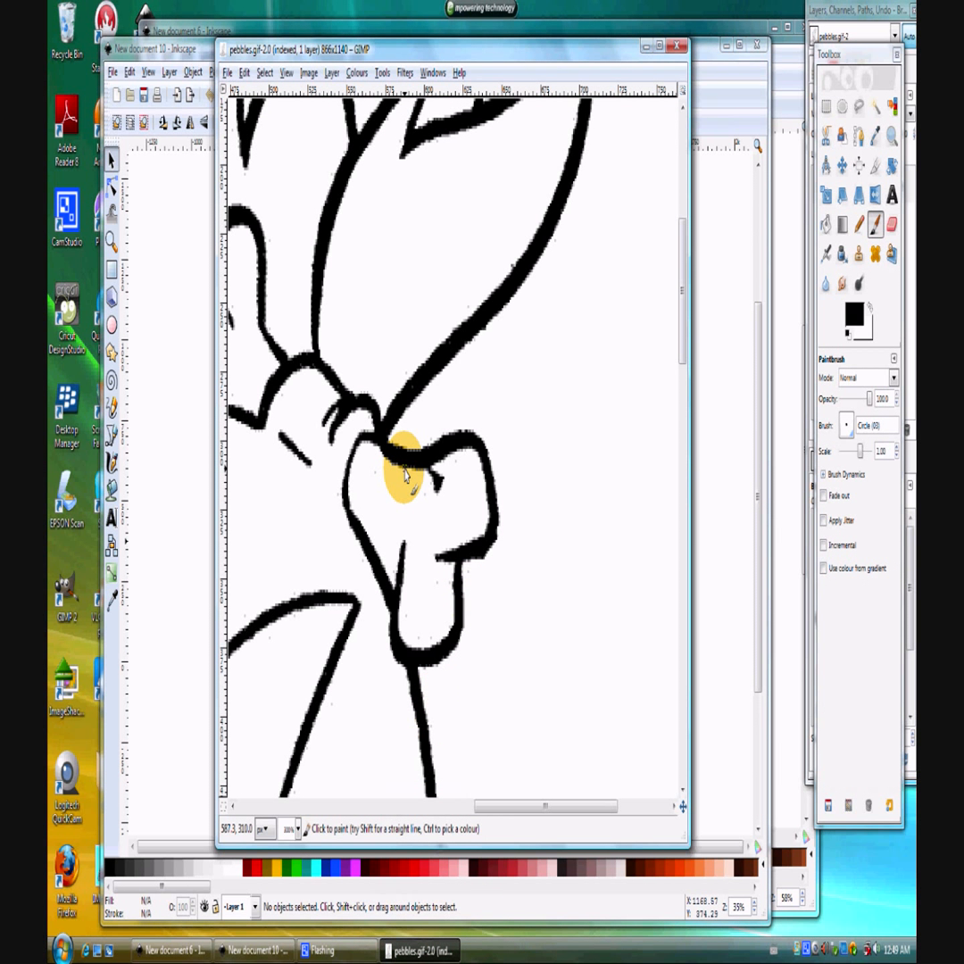
key("minus")
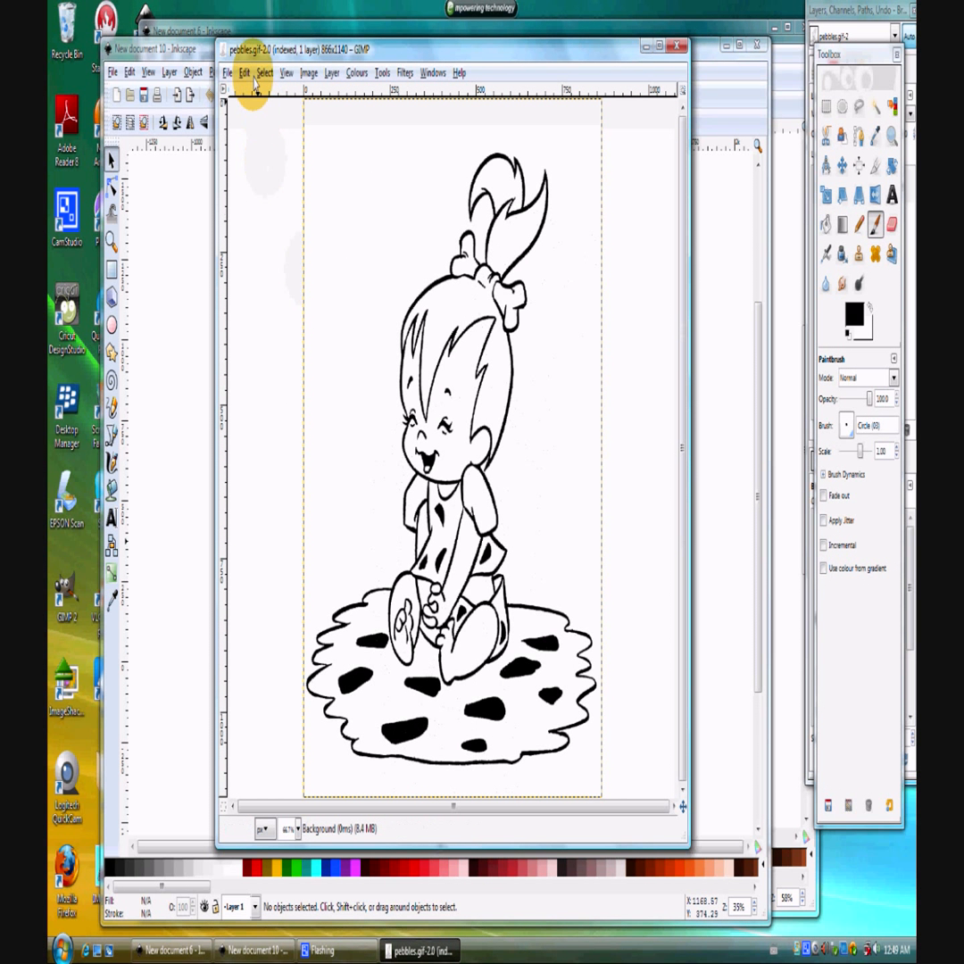
left_click(261, 73)
left_click(271, 95)
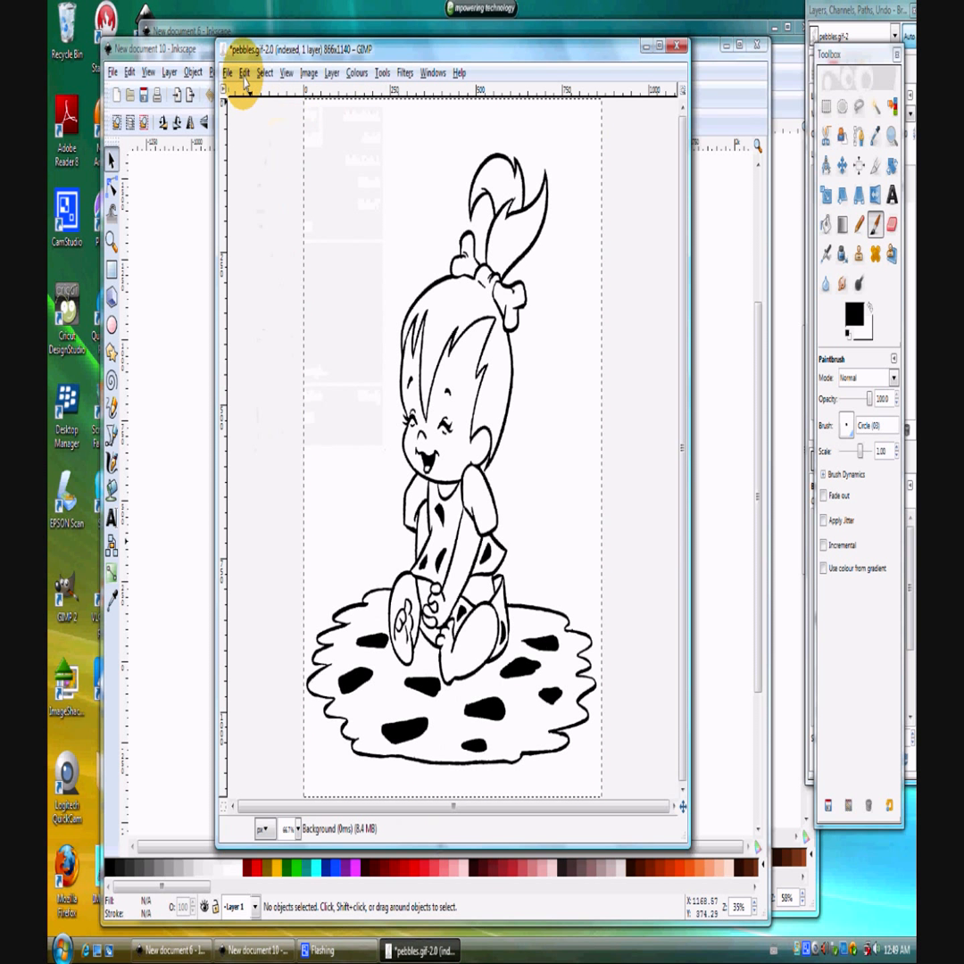
left_click(245, 75)
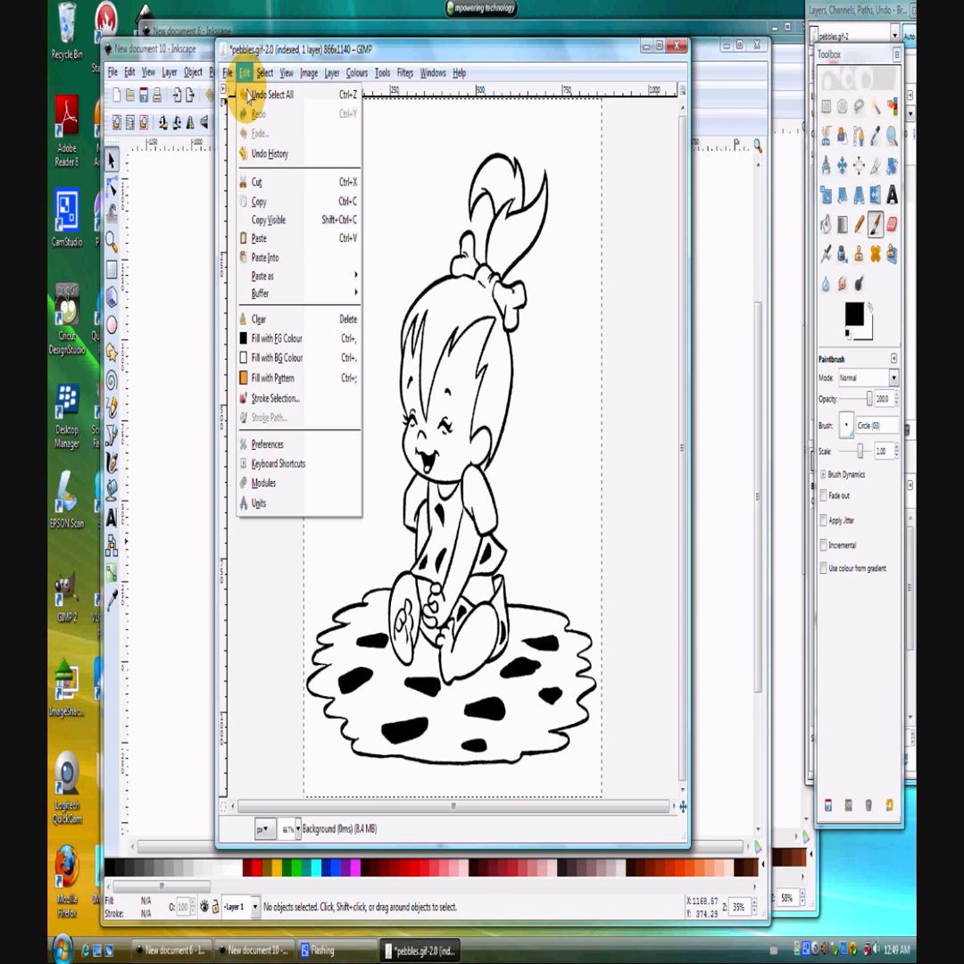
left_click(259, 201)
Paste the image beside the page in the new Inkscape document and scale it down proportionally to about 563 by 741 px.
left_click(134, 48)
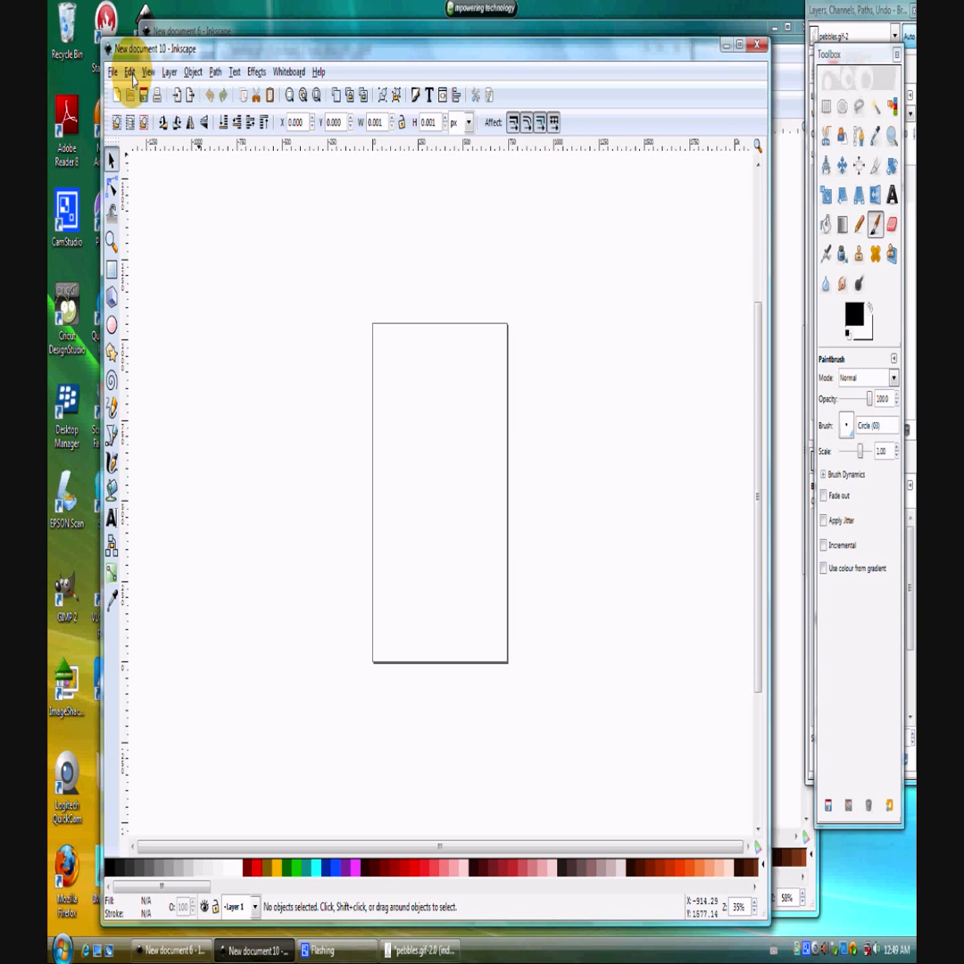
left_click(130, 73)
left_click(141, 212)
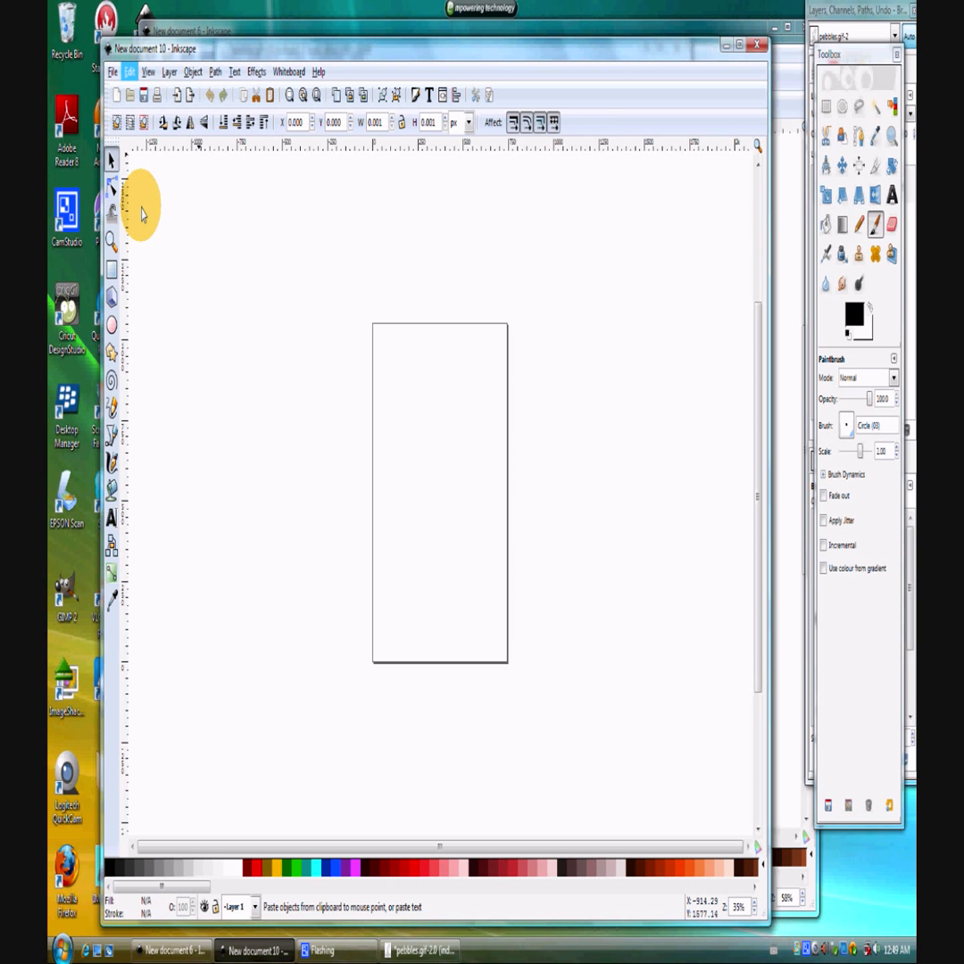
left_click_drag(155, 276, 300, 500)
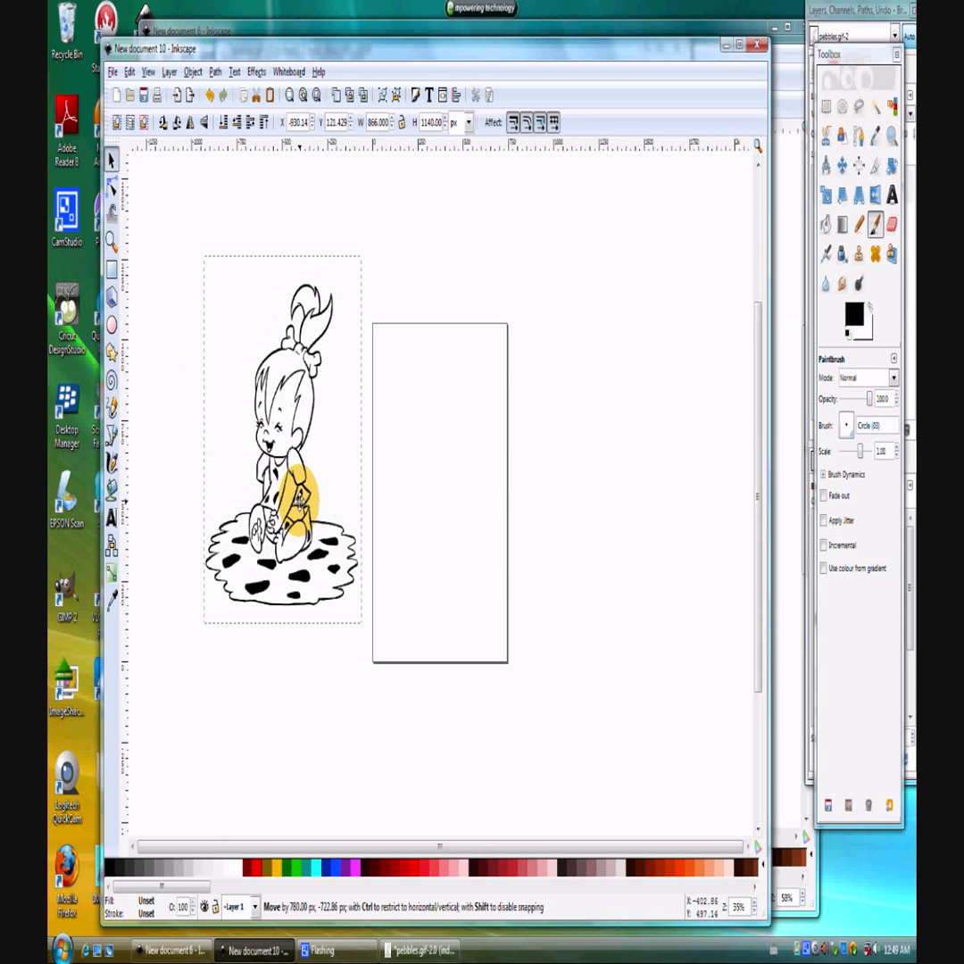
left_click(402, 122)
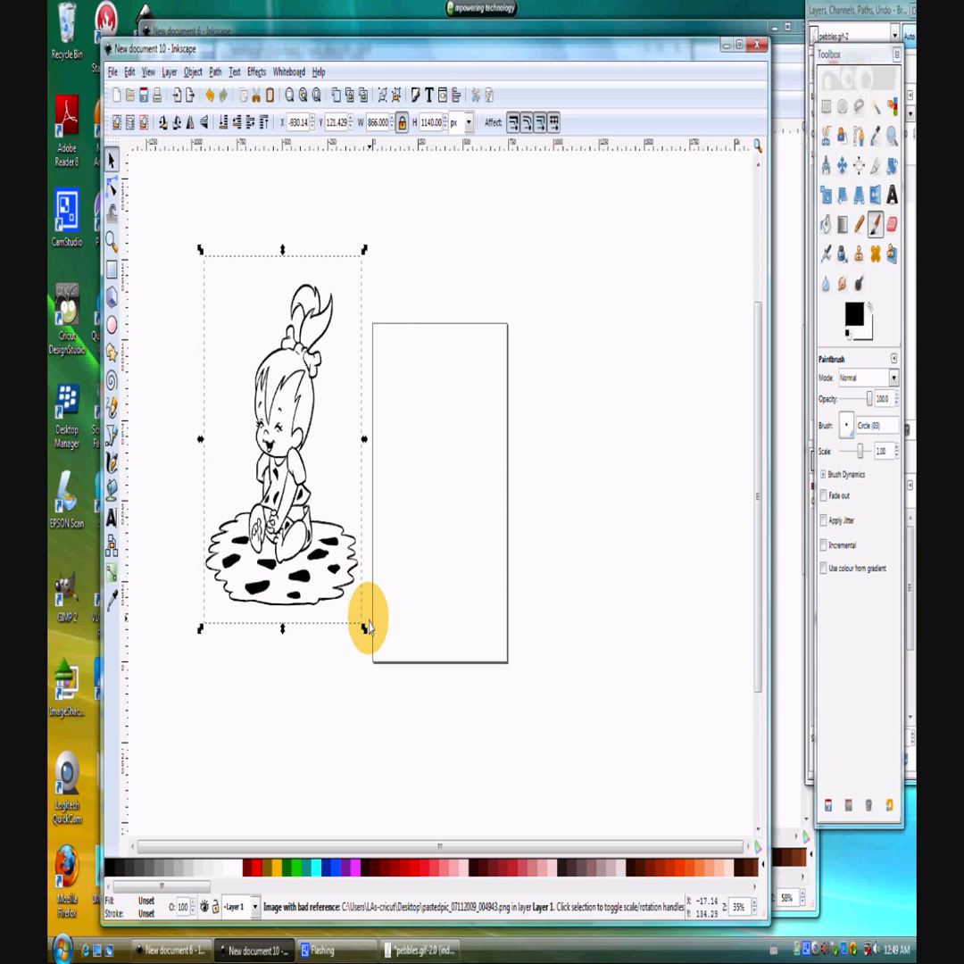
left_click_drag(364, 627, 320, 538)
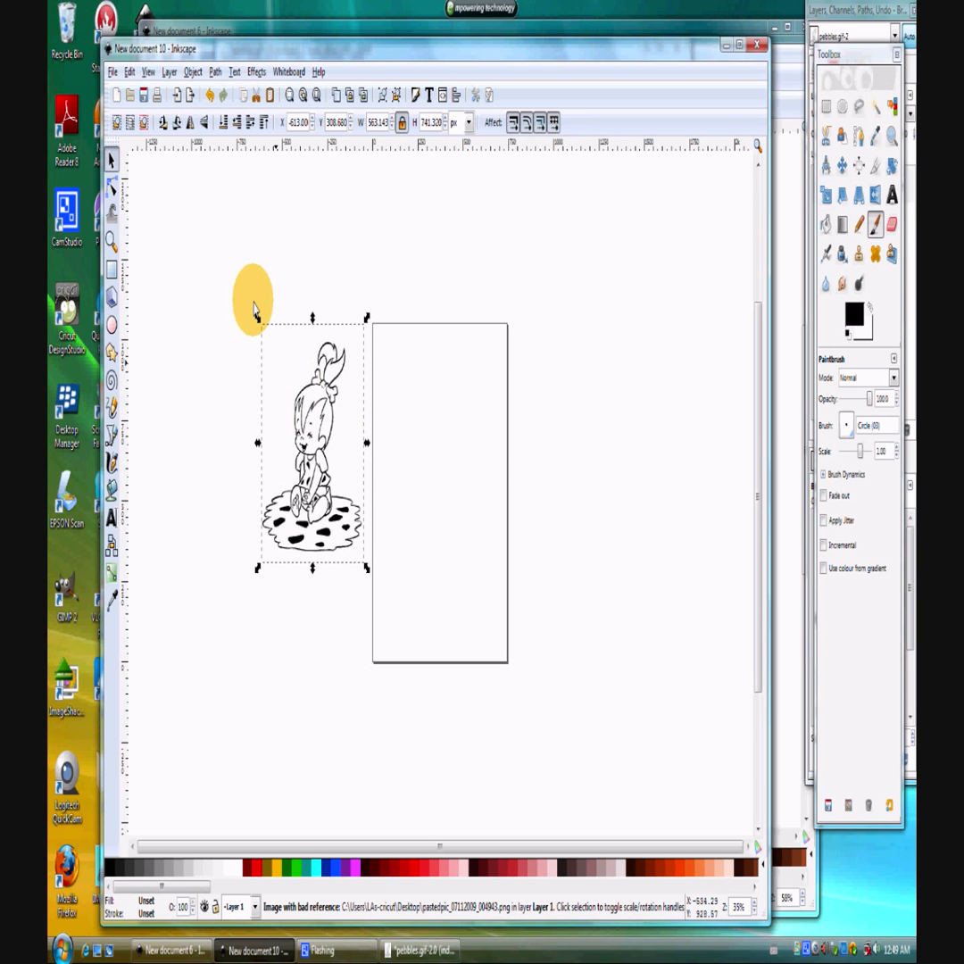
Trace the pasted bitmap using brightness cutoff at threshold 0.450 and move the traced copy onto the page.
left_click(215, 71)
left_click(227, 141)
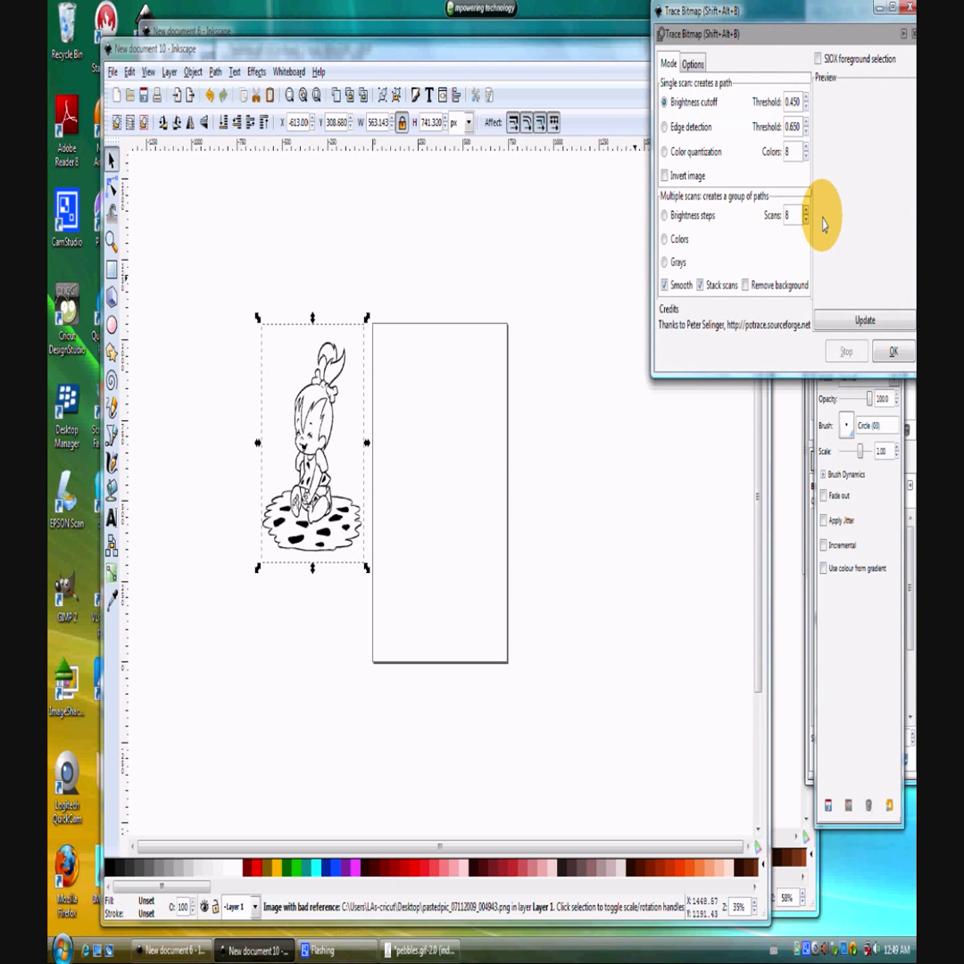
left_click(845, 321)
left_click(892, 352)
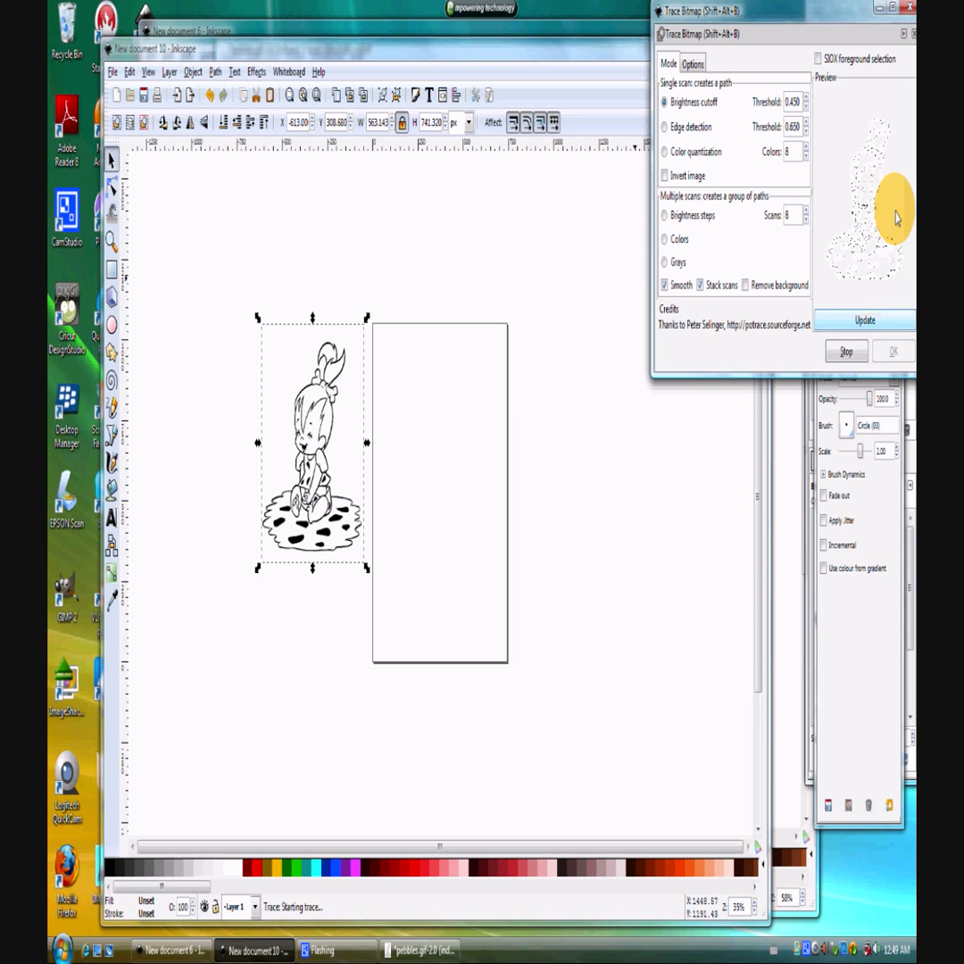
left_click(912, 34)
mouse_move(345, 510)
left_mouse_down()
mouse_move(351, 491)
mouse_move(409, 505)
mouse_move(444, 491)
left_mouse_up()
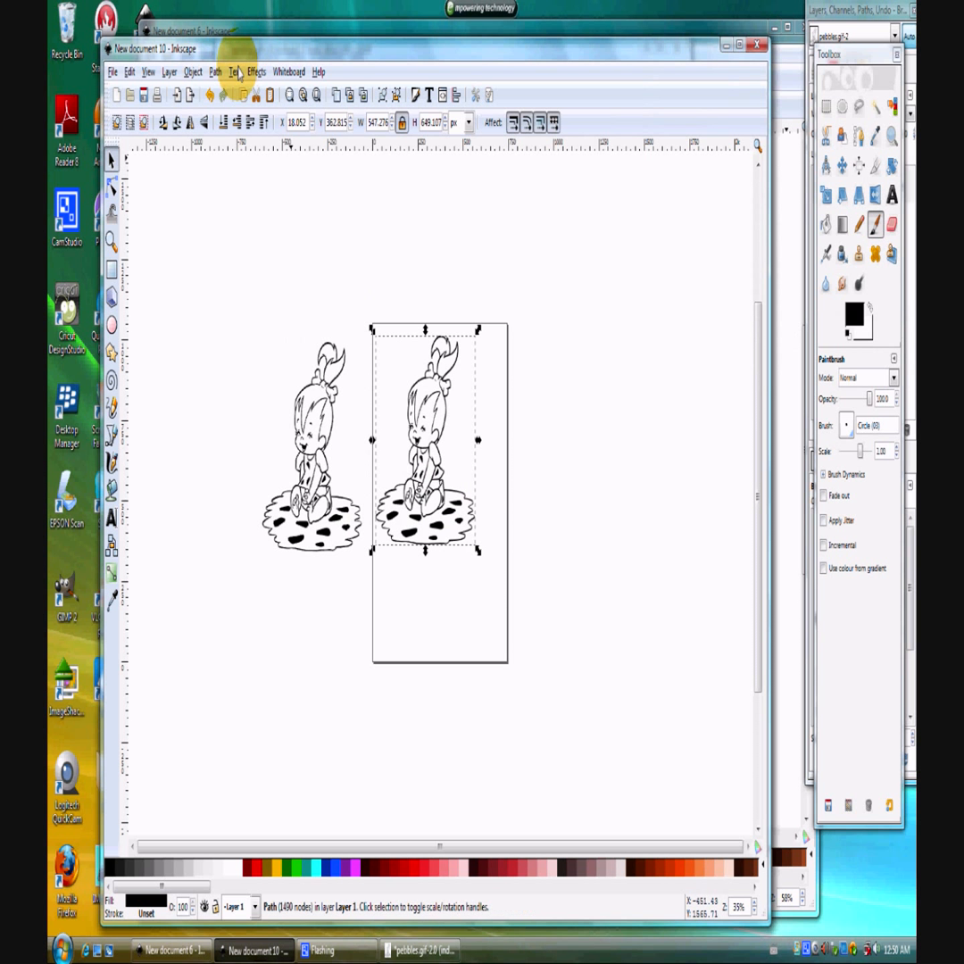
Break the traced path apart into separate pieces and set the display mode to Outline.
left_click(215, 72)
left_click(232, 312)
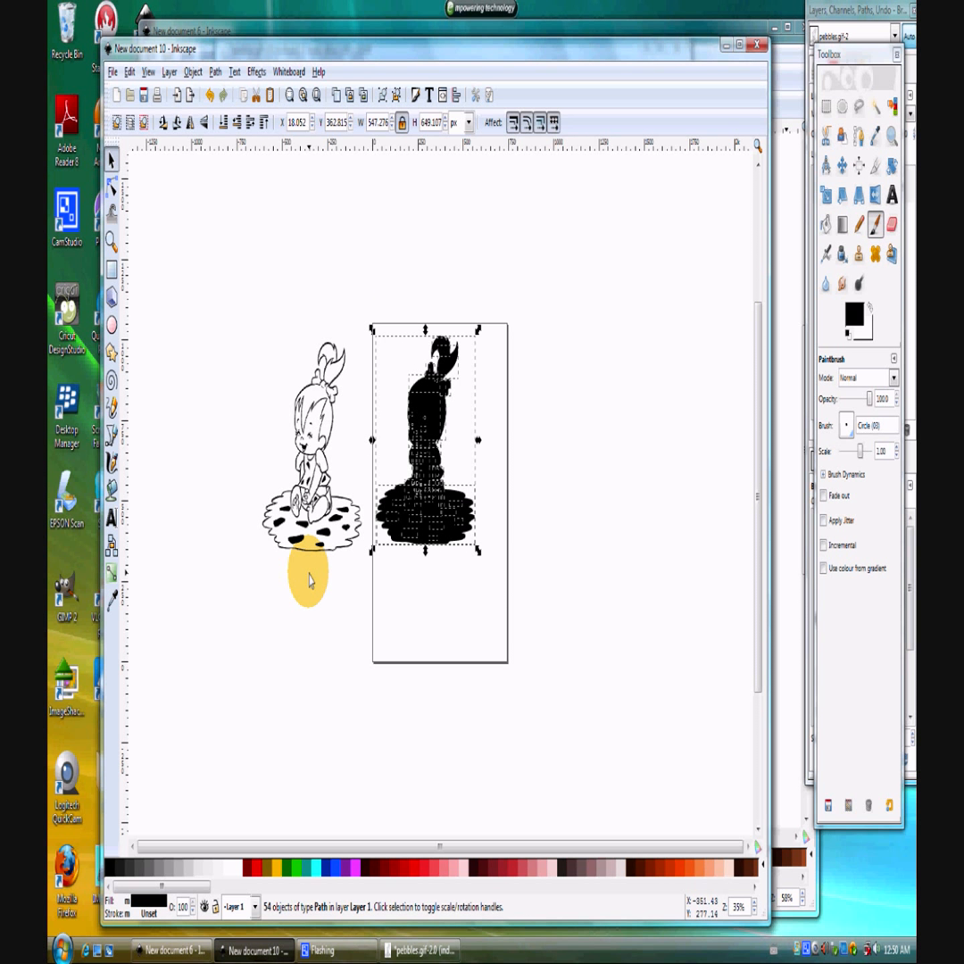
left_click(131, 72)
mouse_move(148, 73)
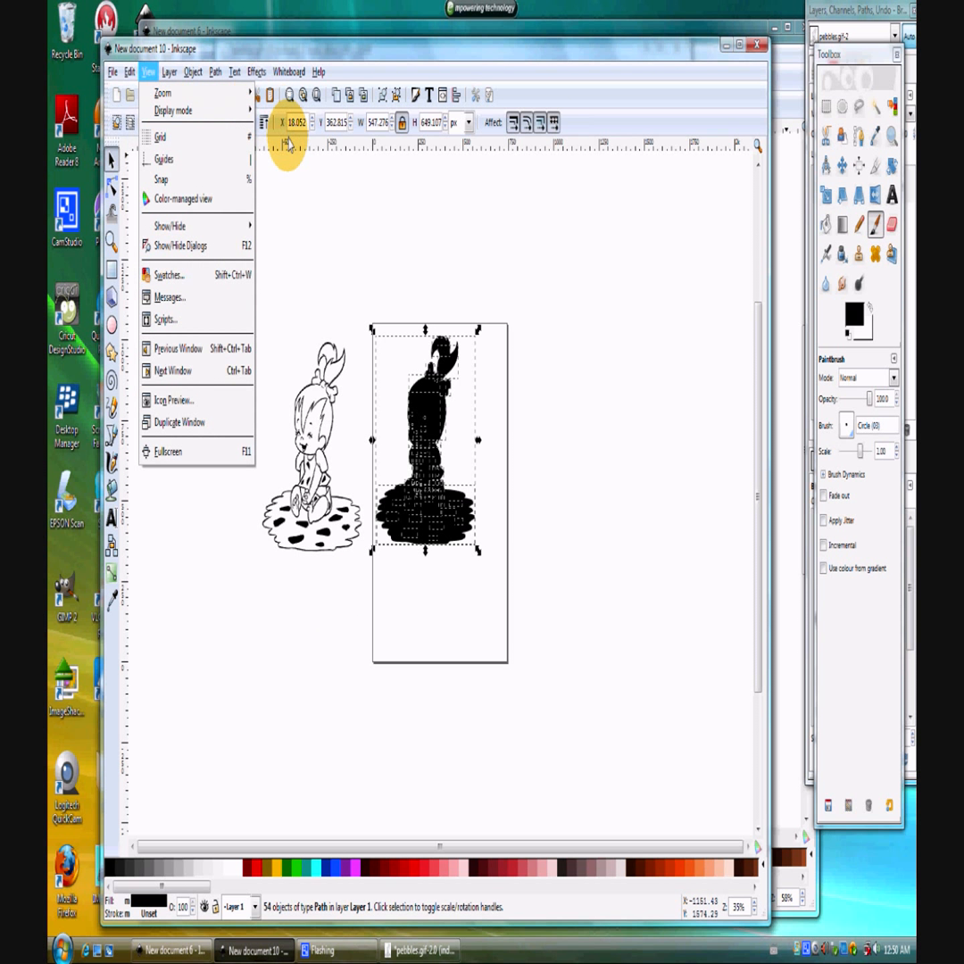
left_click(148, 71)
left_click(148, 72)
mouse_move(187, 111)
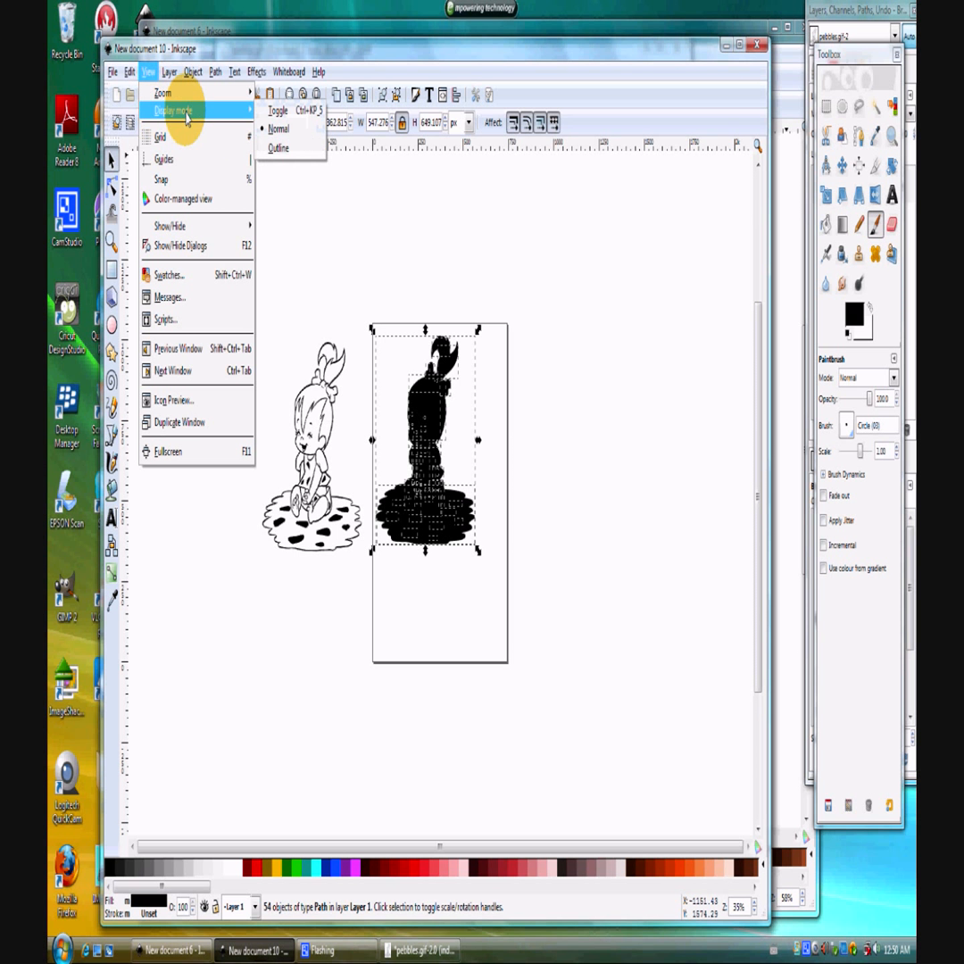
left_click(278, 147)
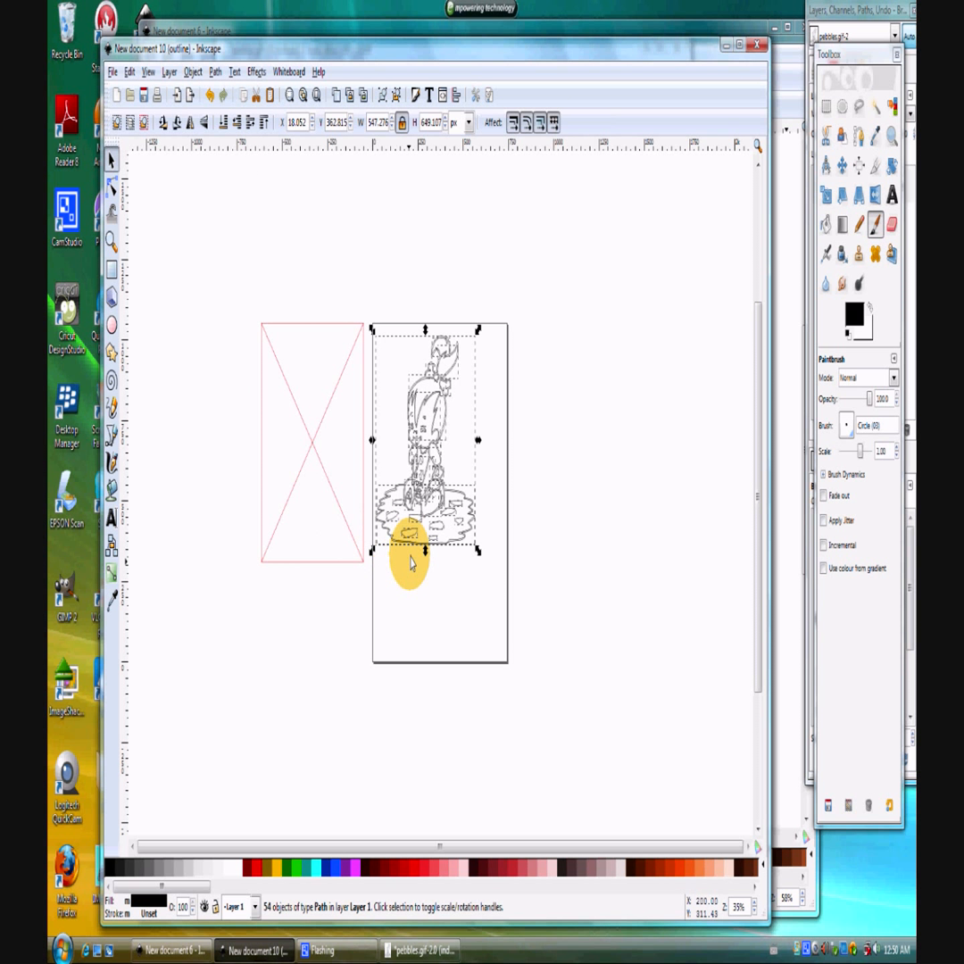
Move the full outer silhouette to the right of the figure and the rug shape down below the figure.
key("plus")
key("plus")
left_click(342, 610)
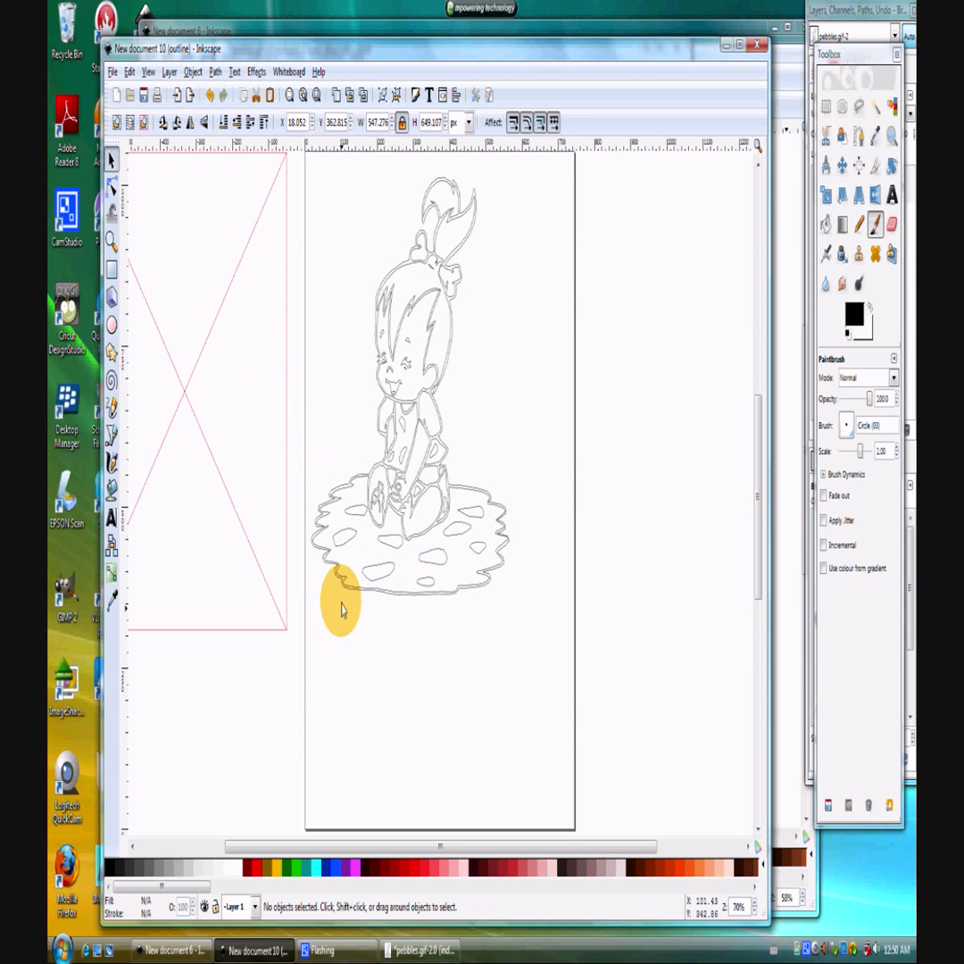
left_click(341, 589)
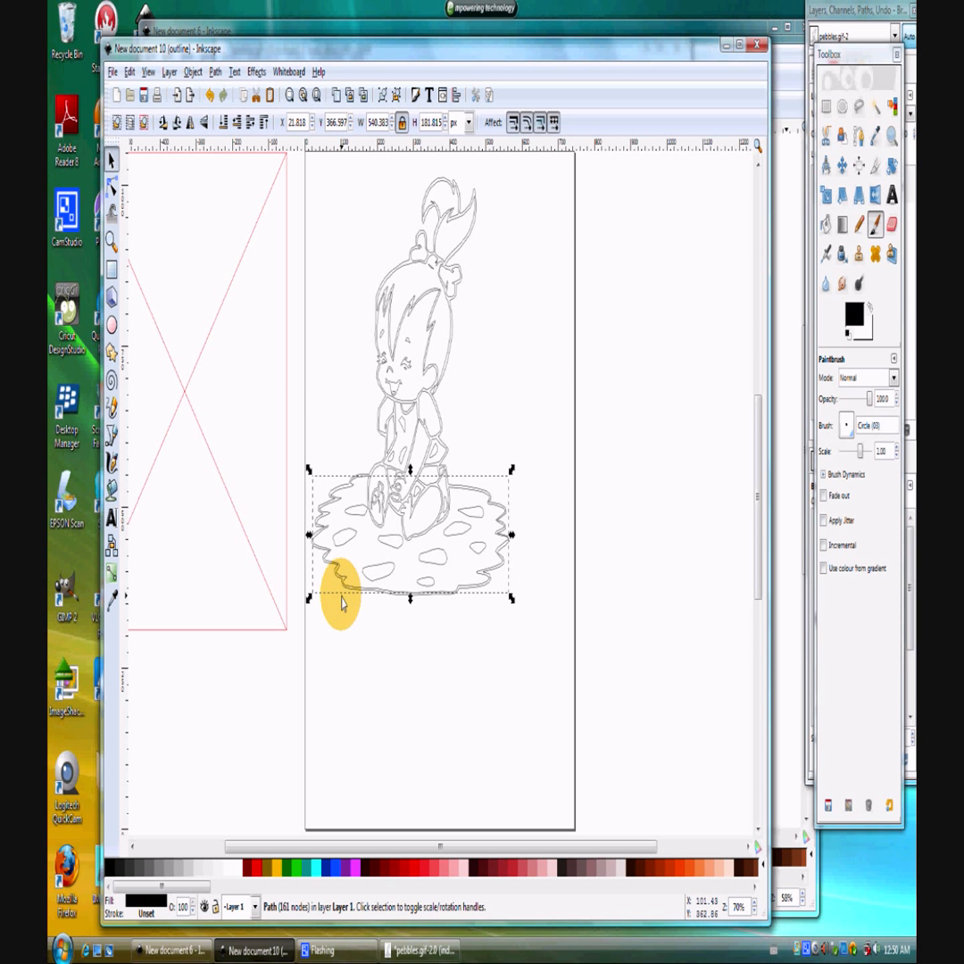
key("plus")
key("plus")
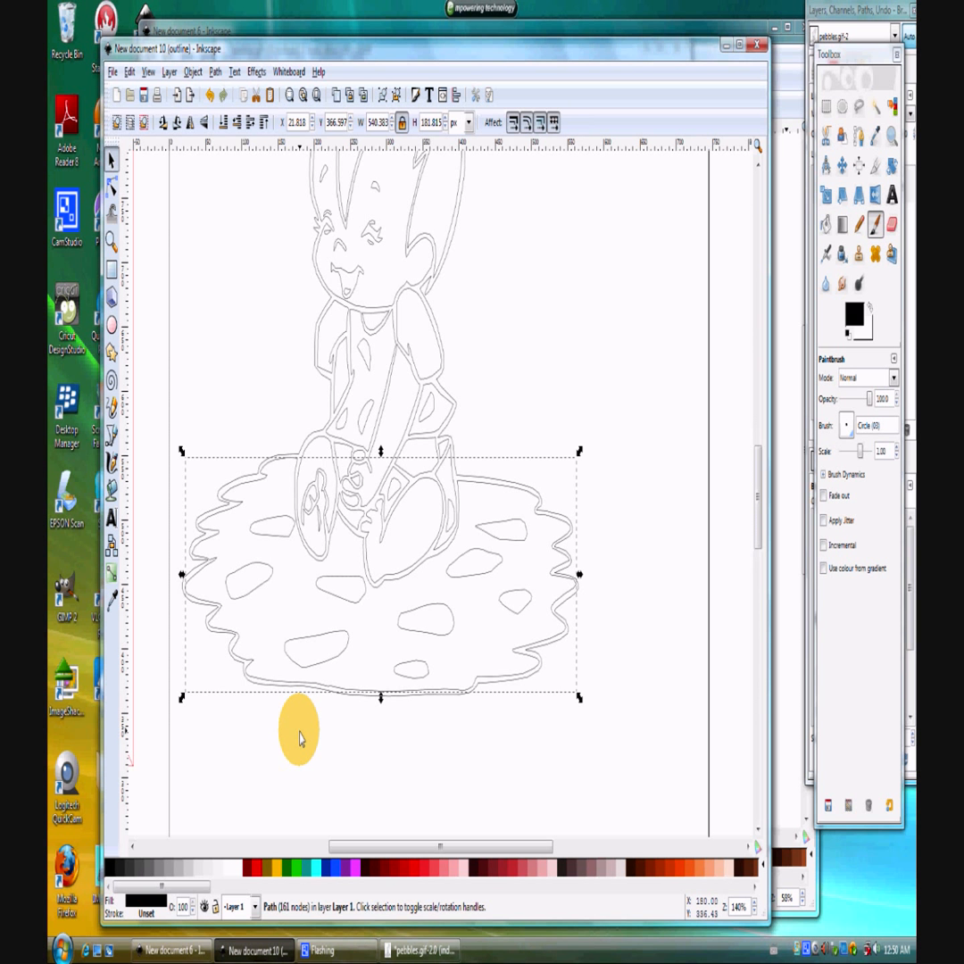
left_click(257, 686)
left_click_drag(257, 685, 550, 773)
key("minus")
key("minus")
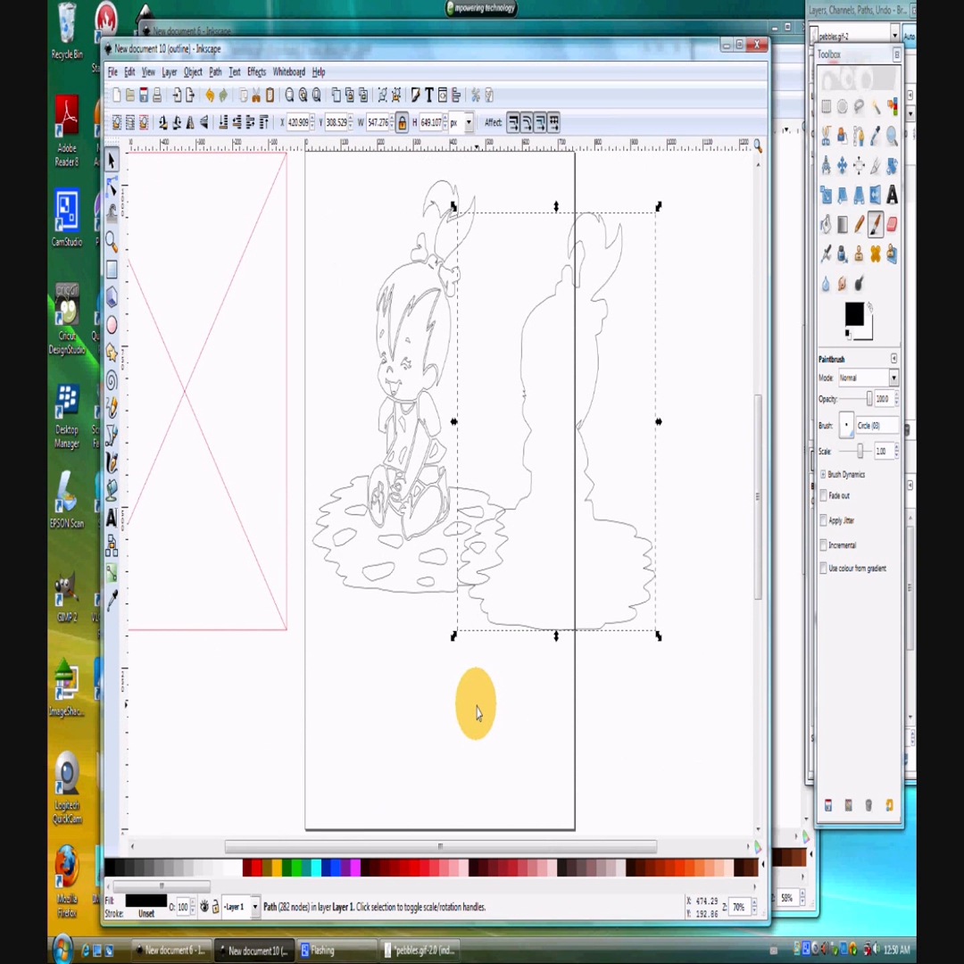
left_click_drag(540, 628, 596, 584)
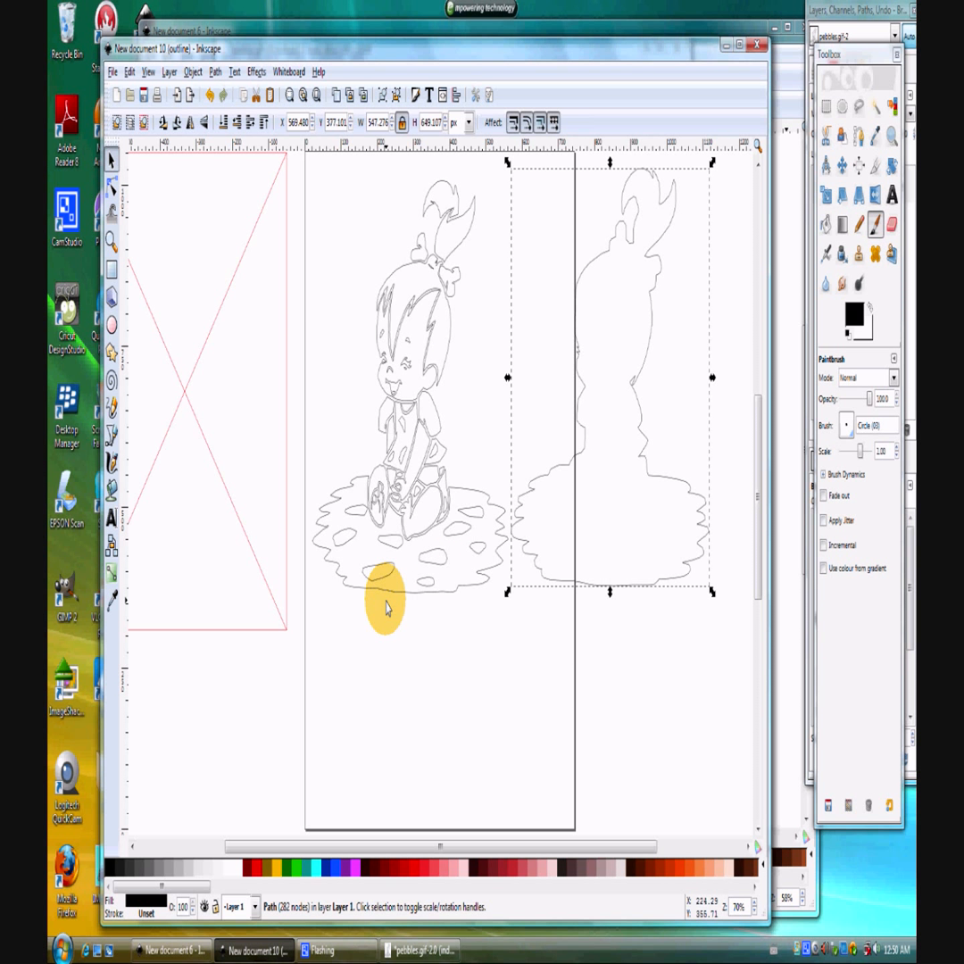
left_click_drag(402, 600, 381, 783)
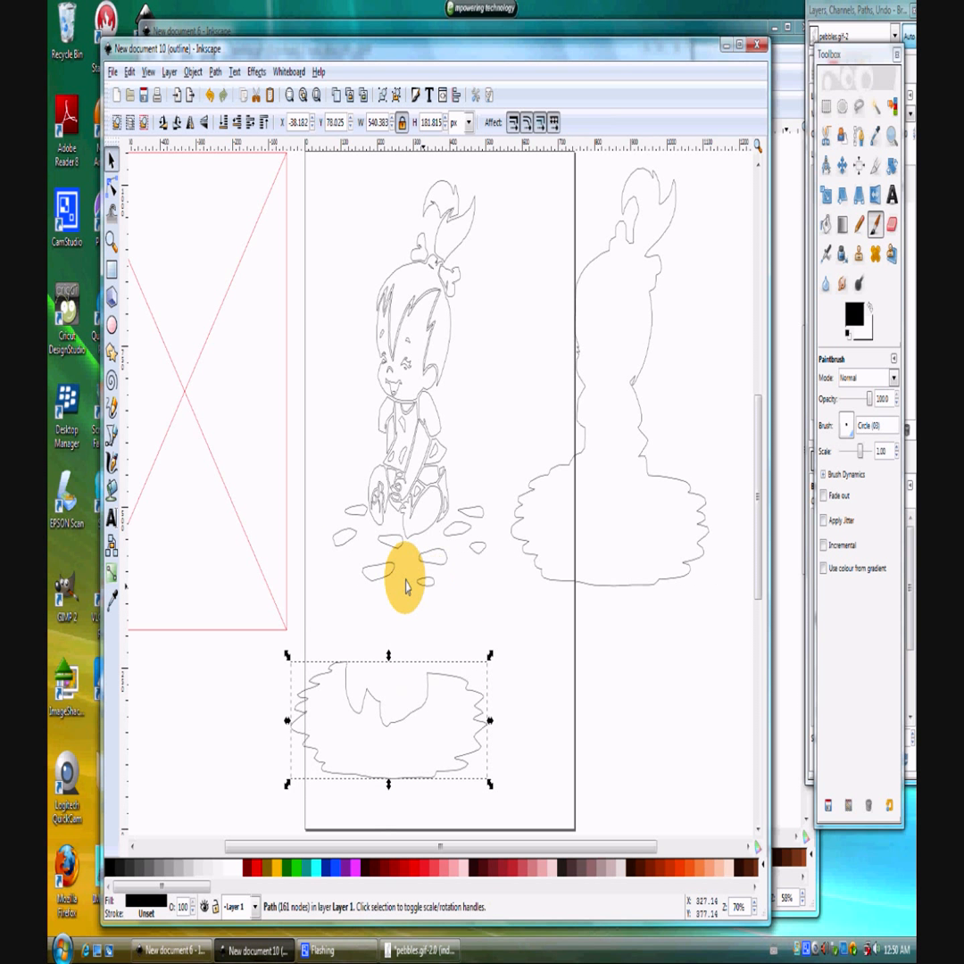
Combine the nine rug spots into a single path and move it below the silhouette, beside the rug shape.
left_click(347, 507)
left_click(348, 541, "shift")
left_click(382, 576, "shift")
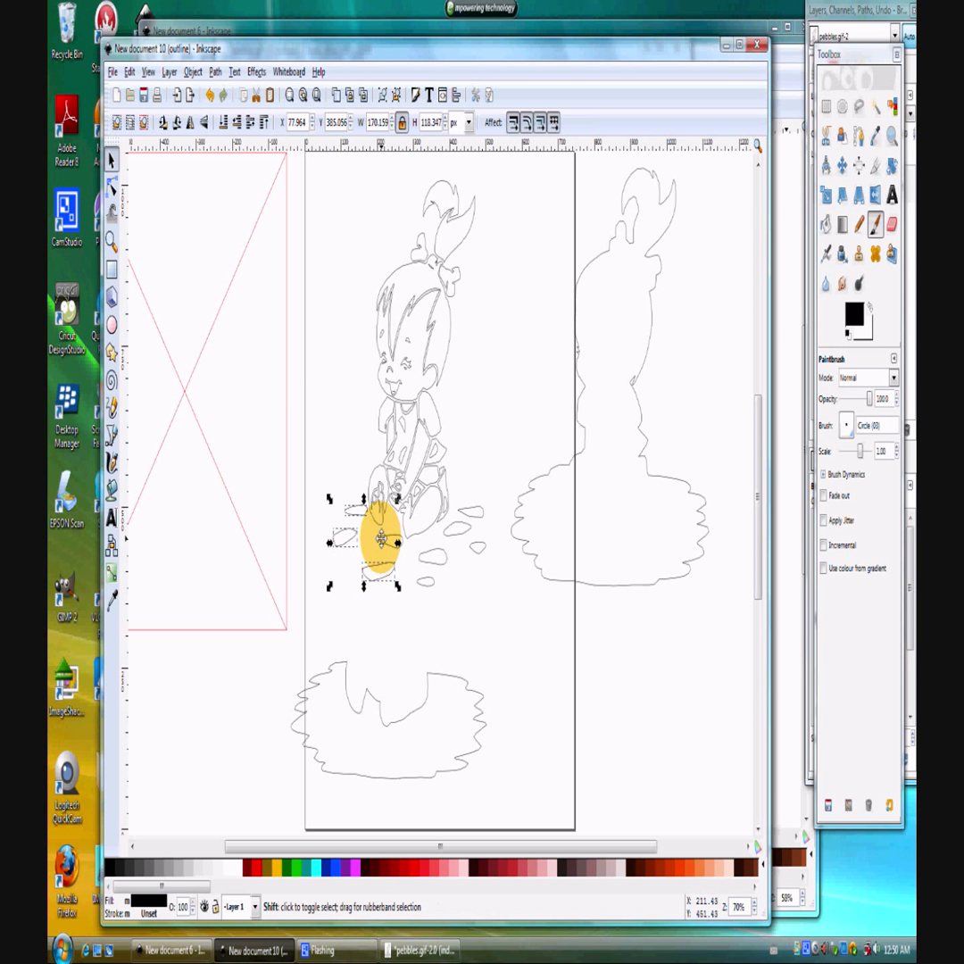
left_click(390, 539, "shift")
left_click(427, 586, "shift")
left_click(432, 556, "shift")
left_click(457, 530, "shift")
left_click(470, 509, "shift")
left_click(479, 545, "shift")
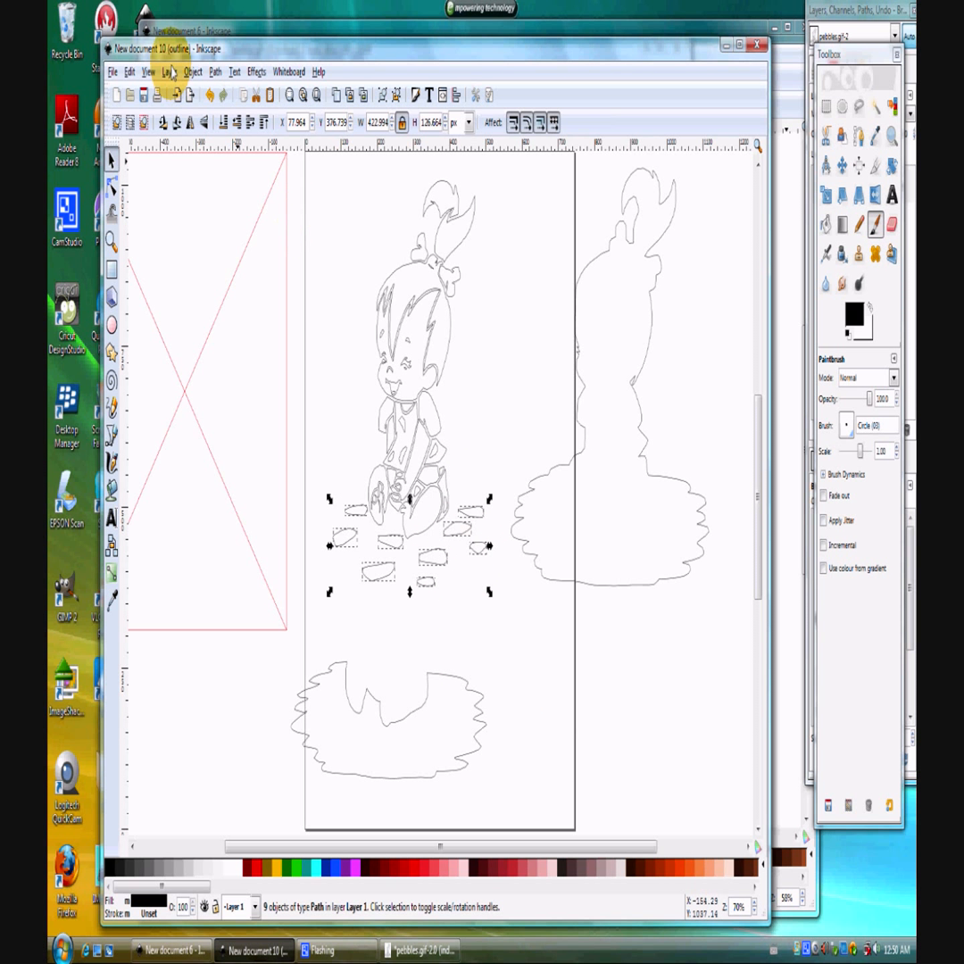
left_click(214, 71)
left_click(229, 269)
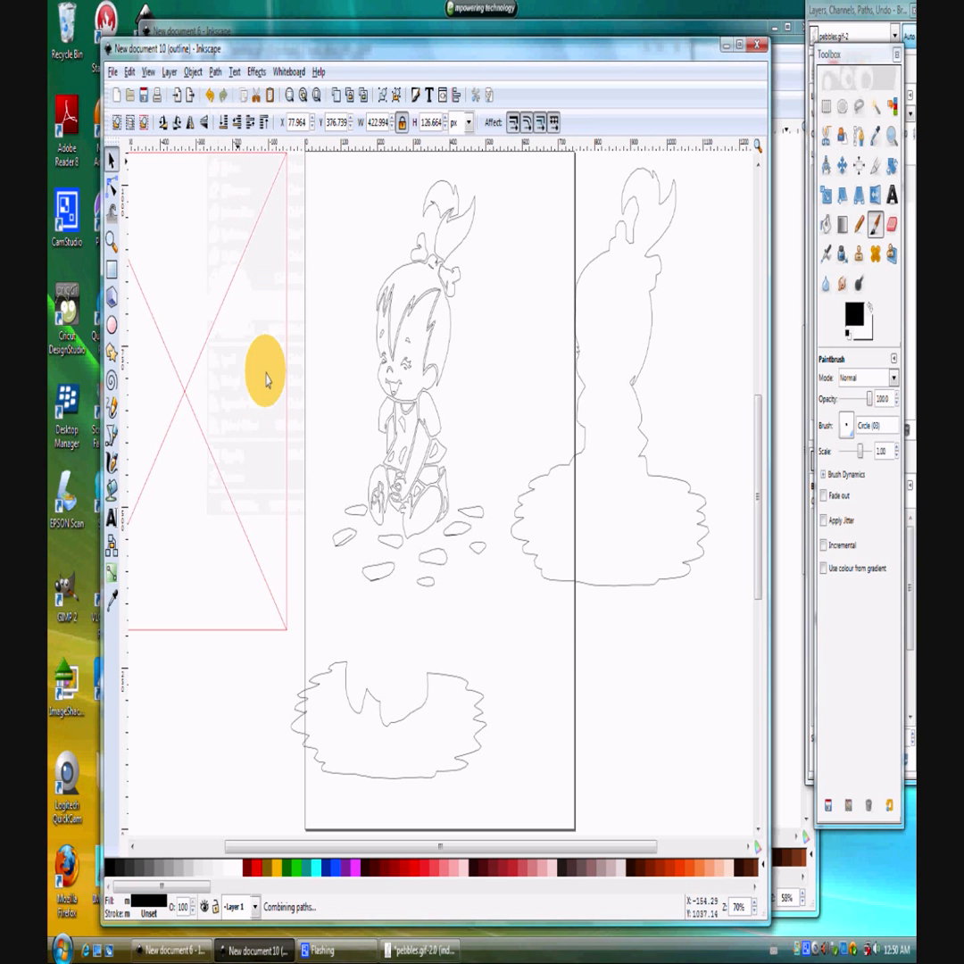
left_click_drag(399, 543, 616, 746)
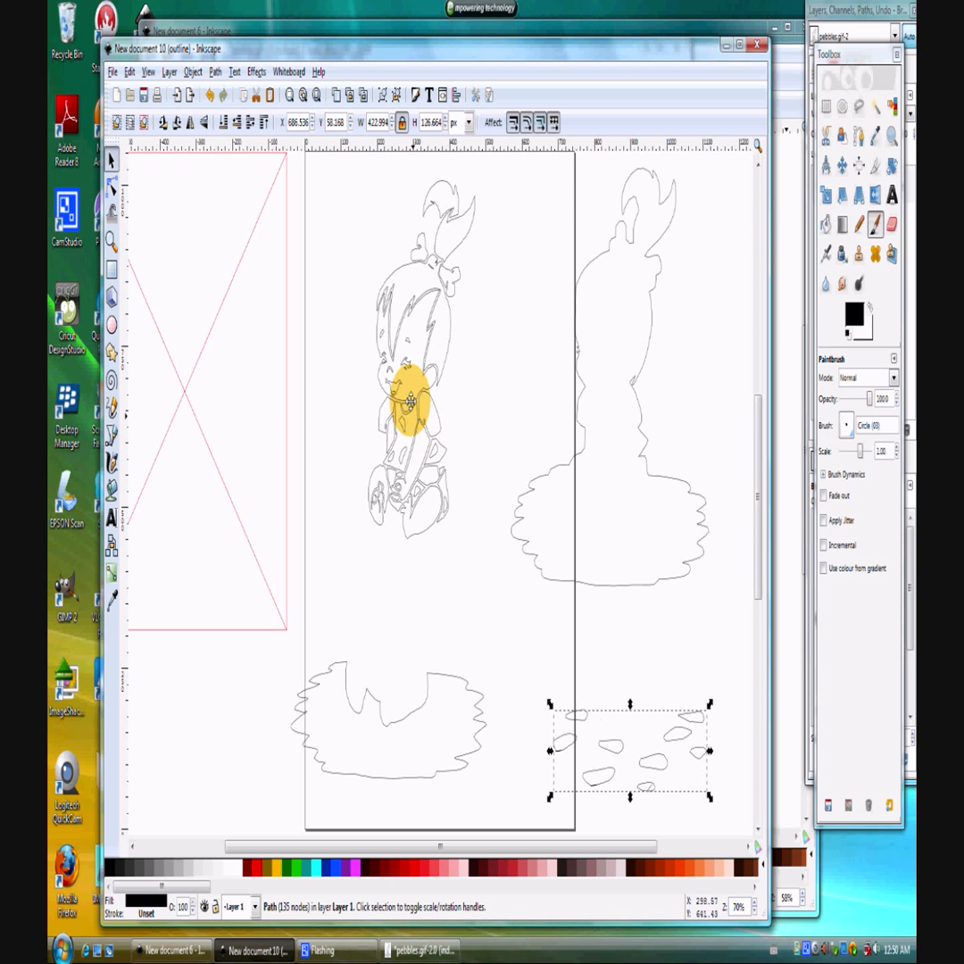
Combine the face outline with its eyebrows, eyes, nose and mouth into one path and move it to the right of the hair.
left_click(412, 400)
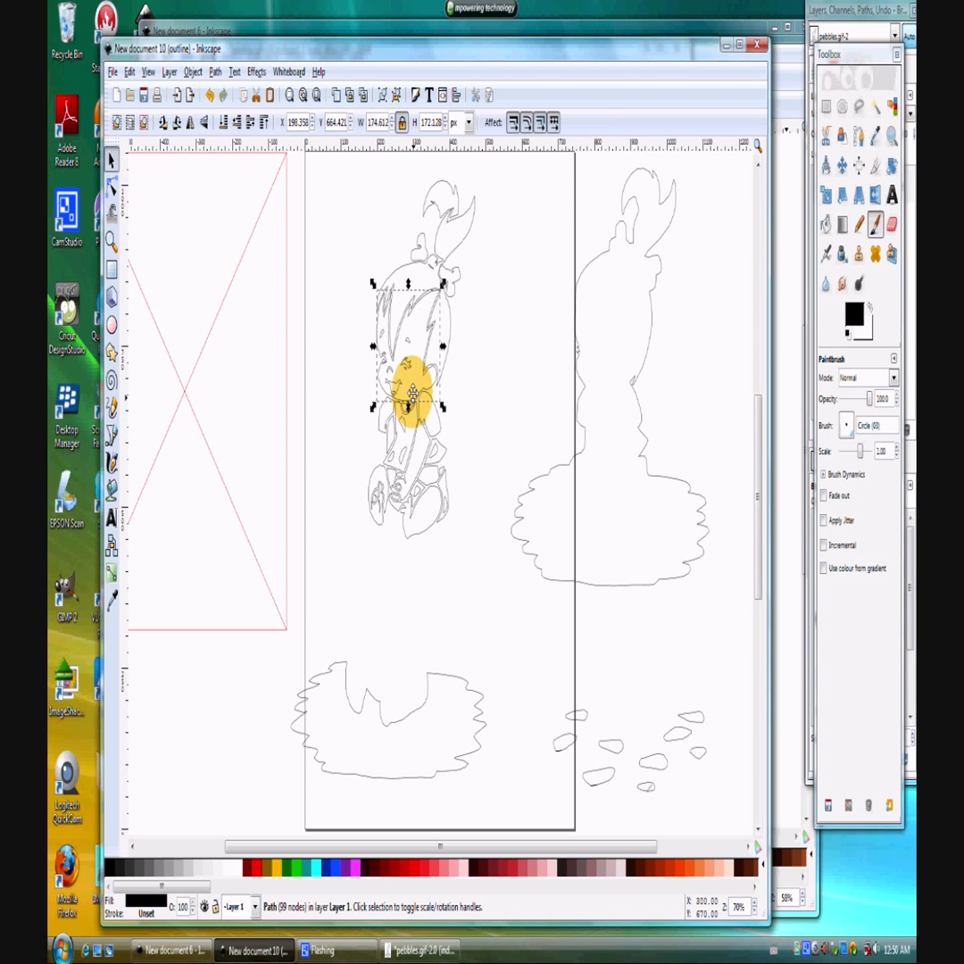
scroll(411, 393, "up", 3)
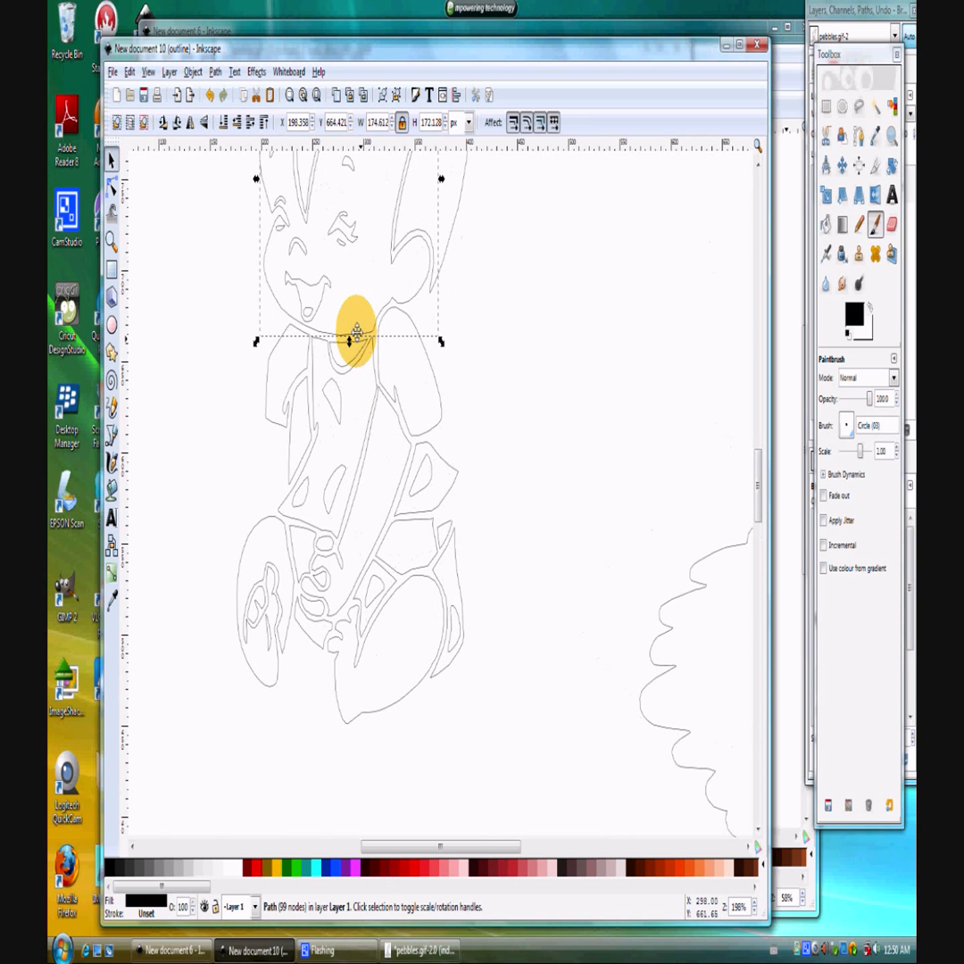
scroll(357, 335, "up", 6)
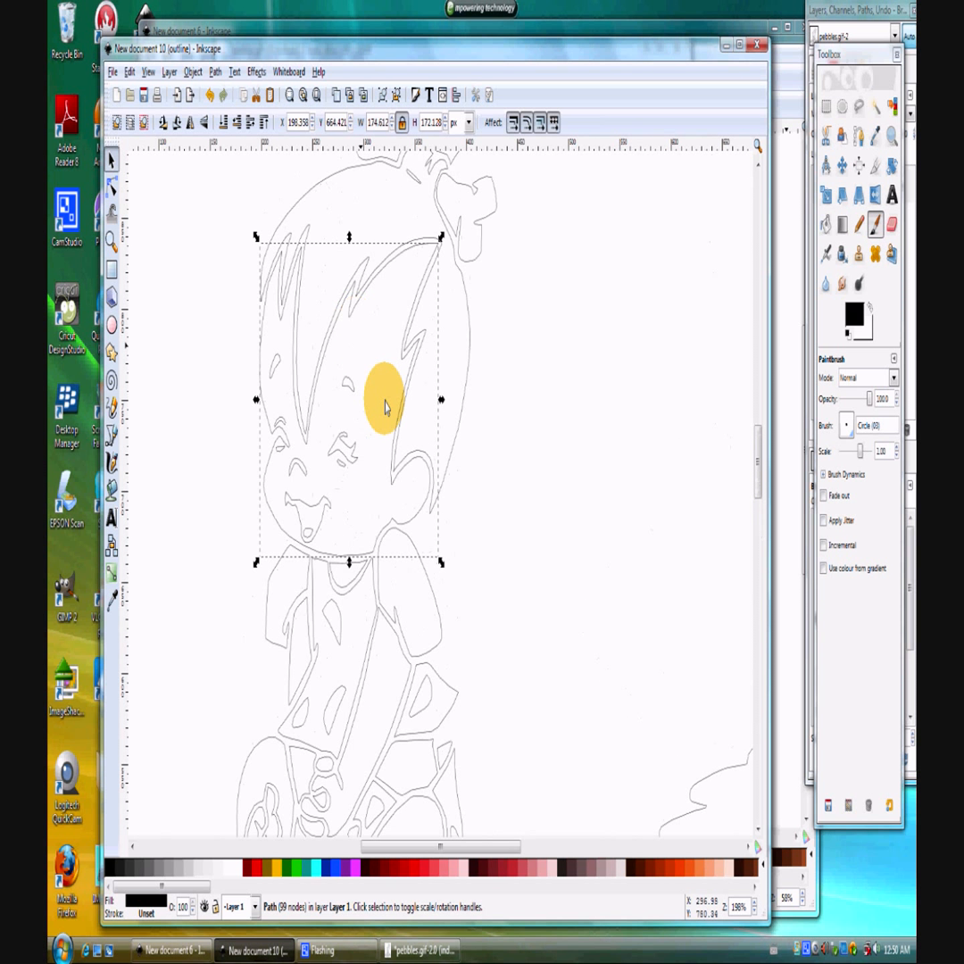
left_click(339, 444, "shift")
left_click(348, 390, "shift")
left_click(341, 465, "shift")
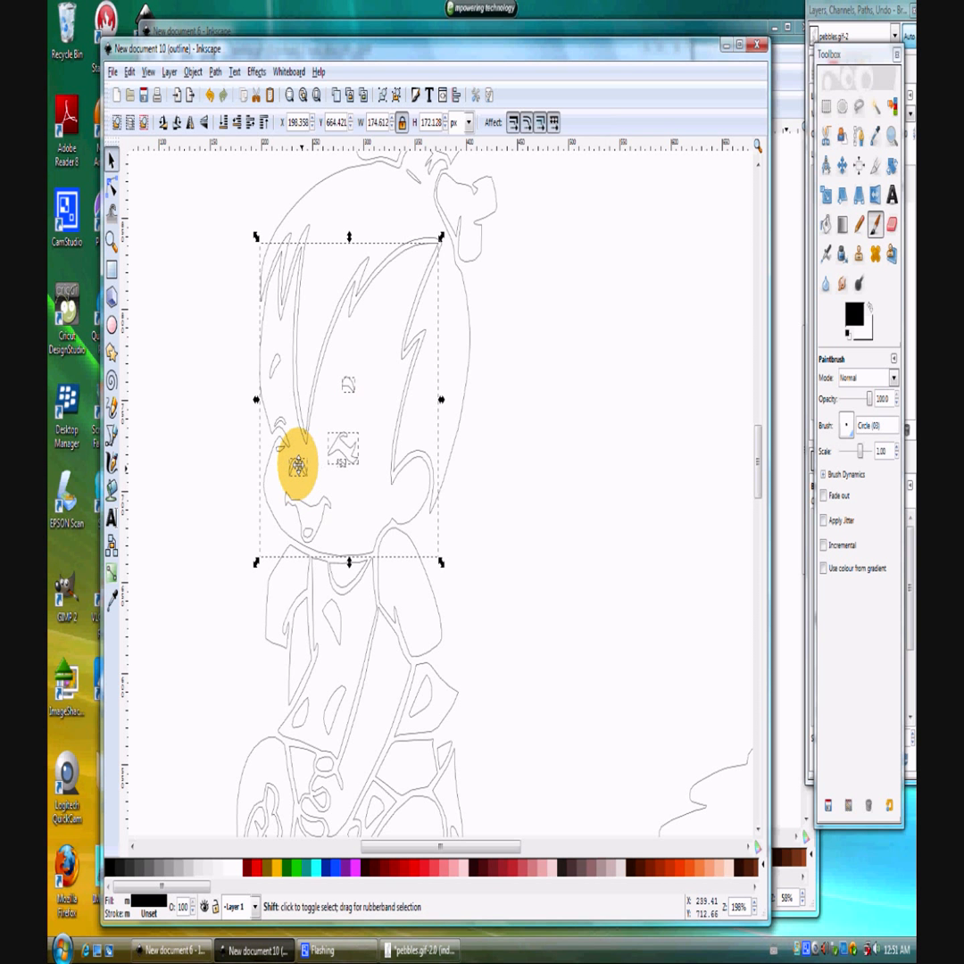
left_click(280, 421, "shift")
left_click(272, 366, "shift")
left_click(308, 510, "shift")
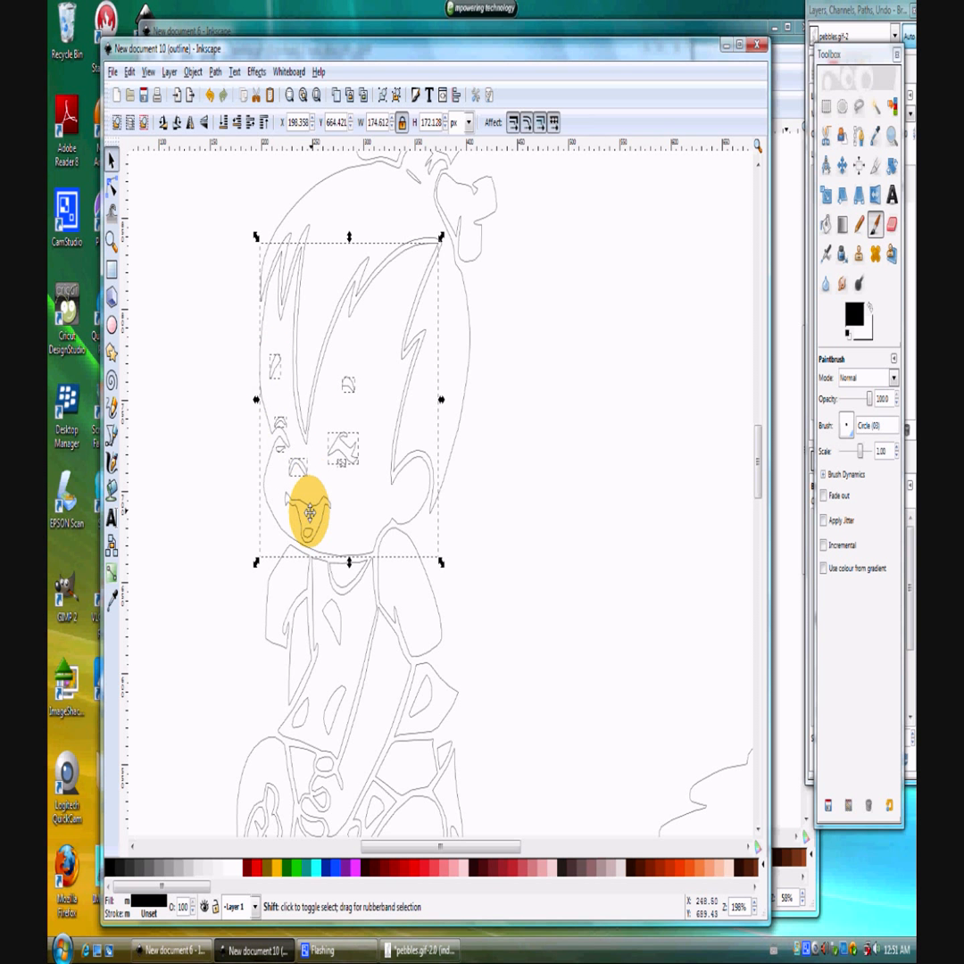
left_click(216, 73)
left_click(233, 308)
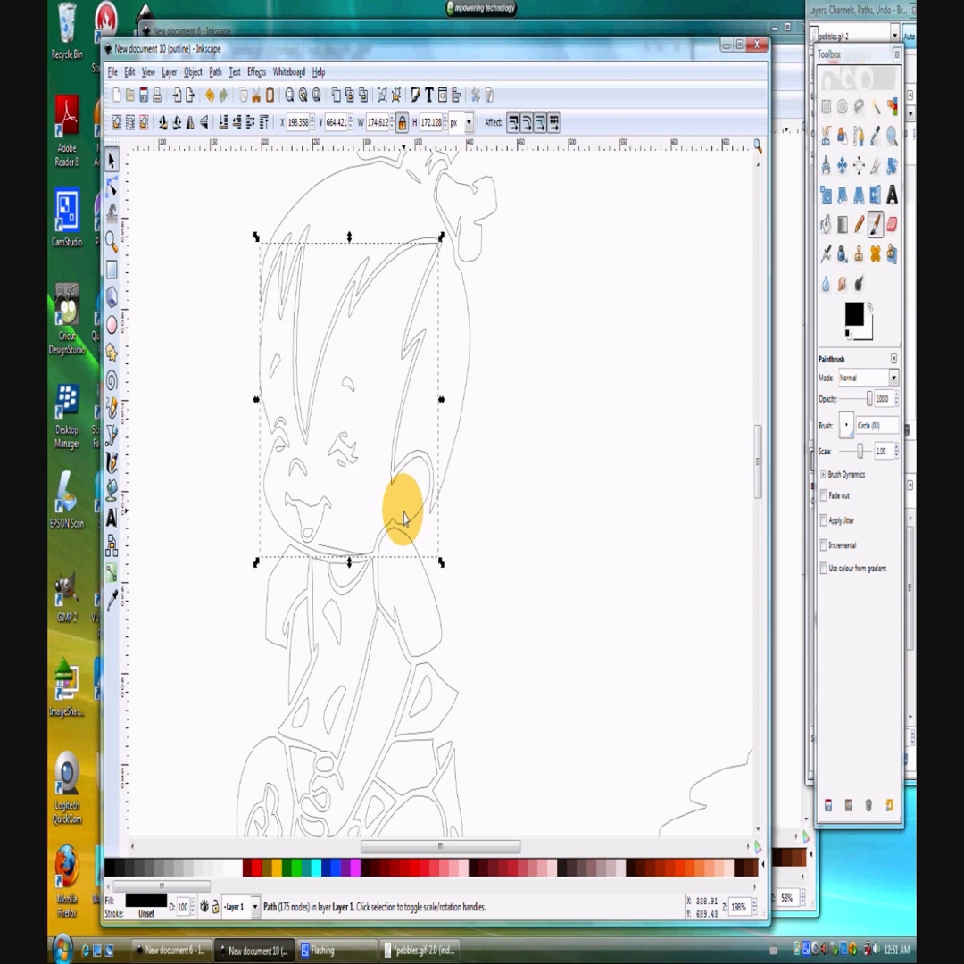
left_click_drag(403, 517, 689, 495)
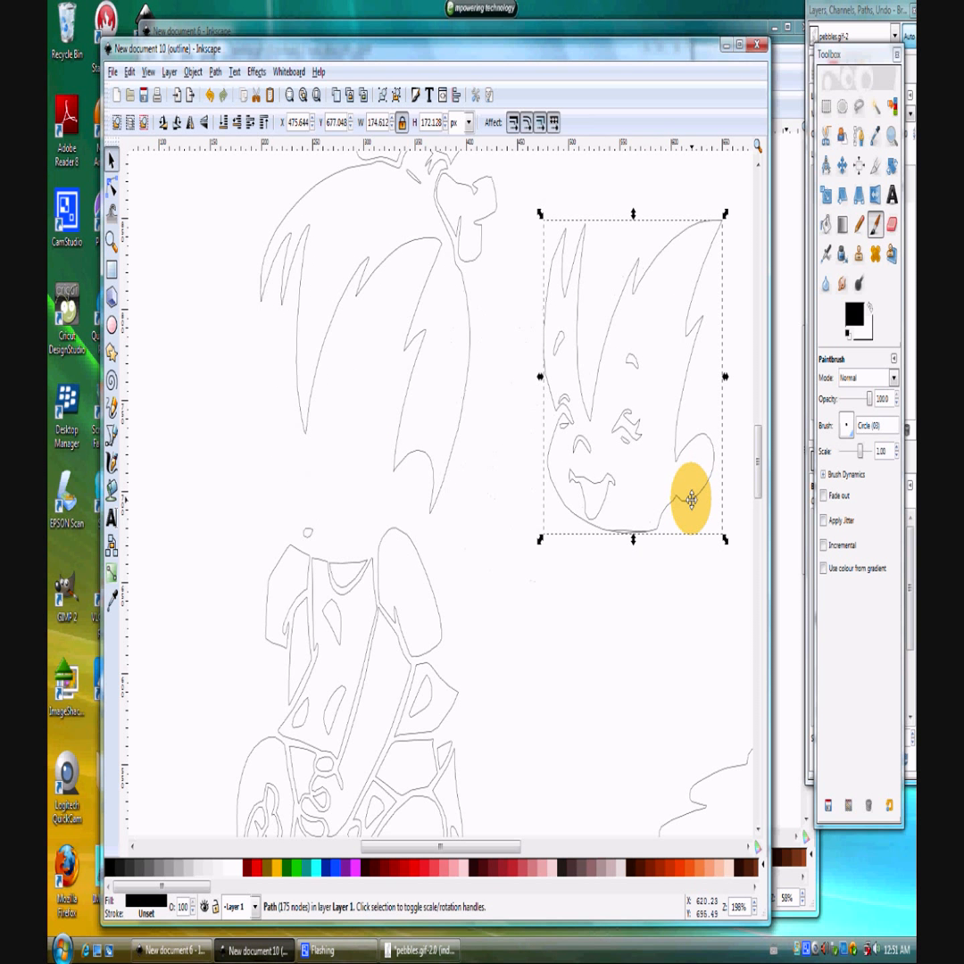
Set the display mode back to Normal with all the separated pieces in view.
scroll(554, 544, "down", 3, "ctrl")
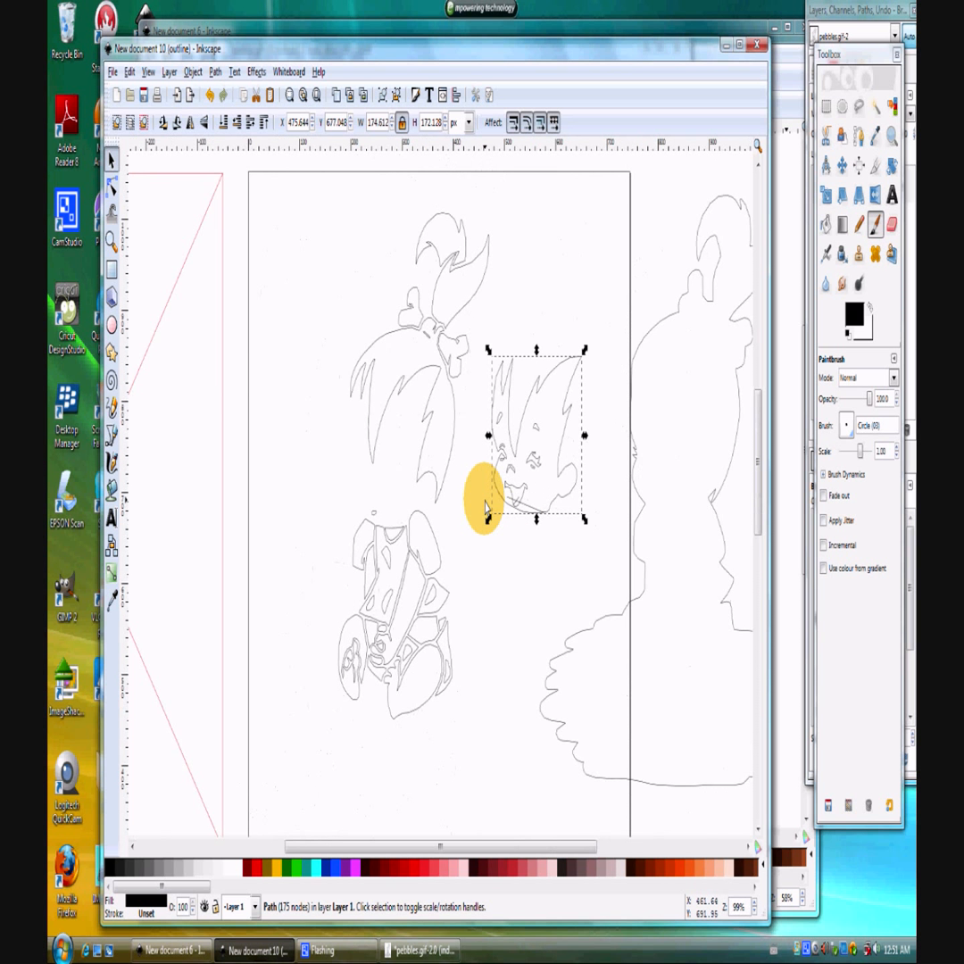
scroll(485, 507, "down", 3)
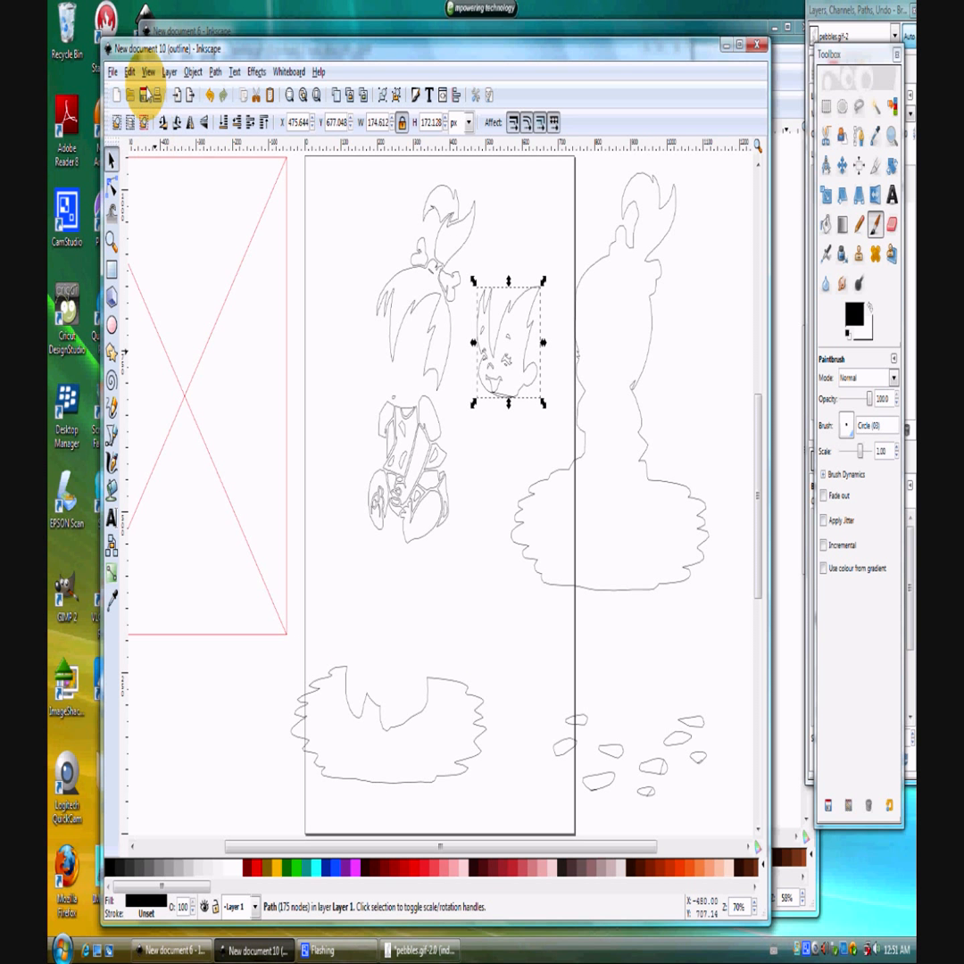
left_click(129, 72)
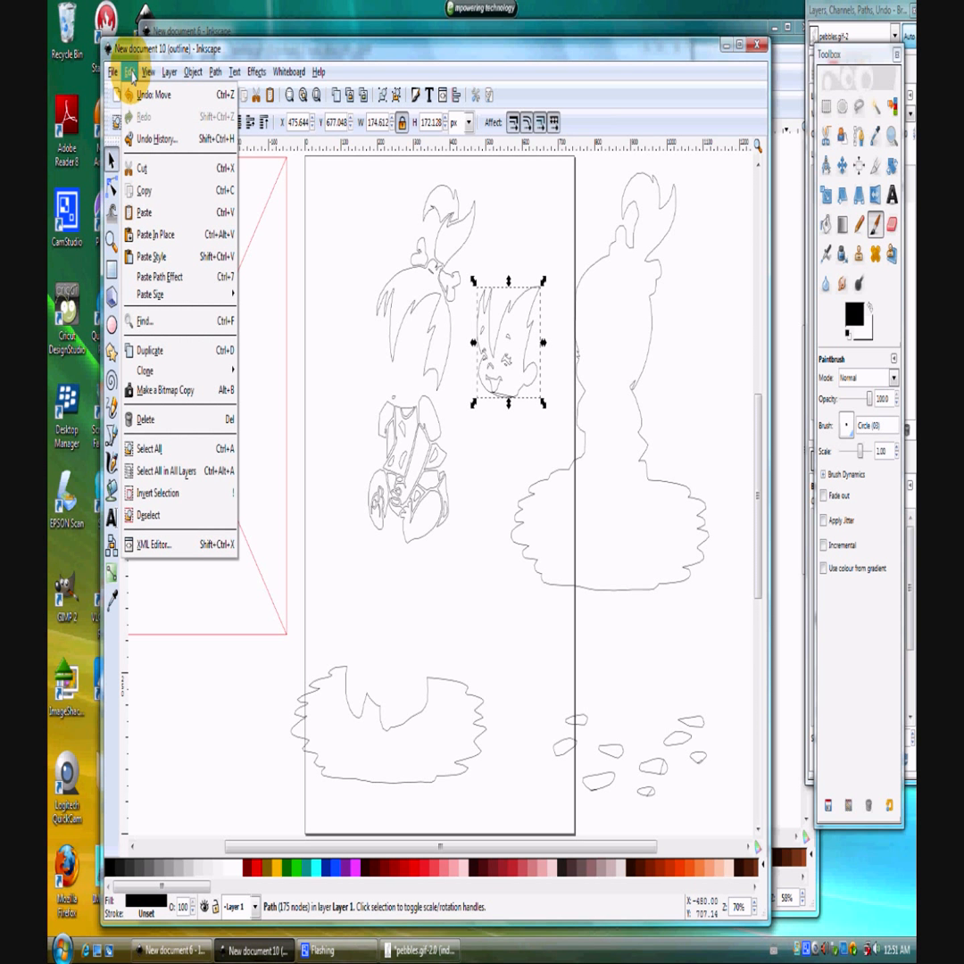
mouse_move(148, 73)
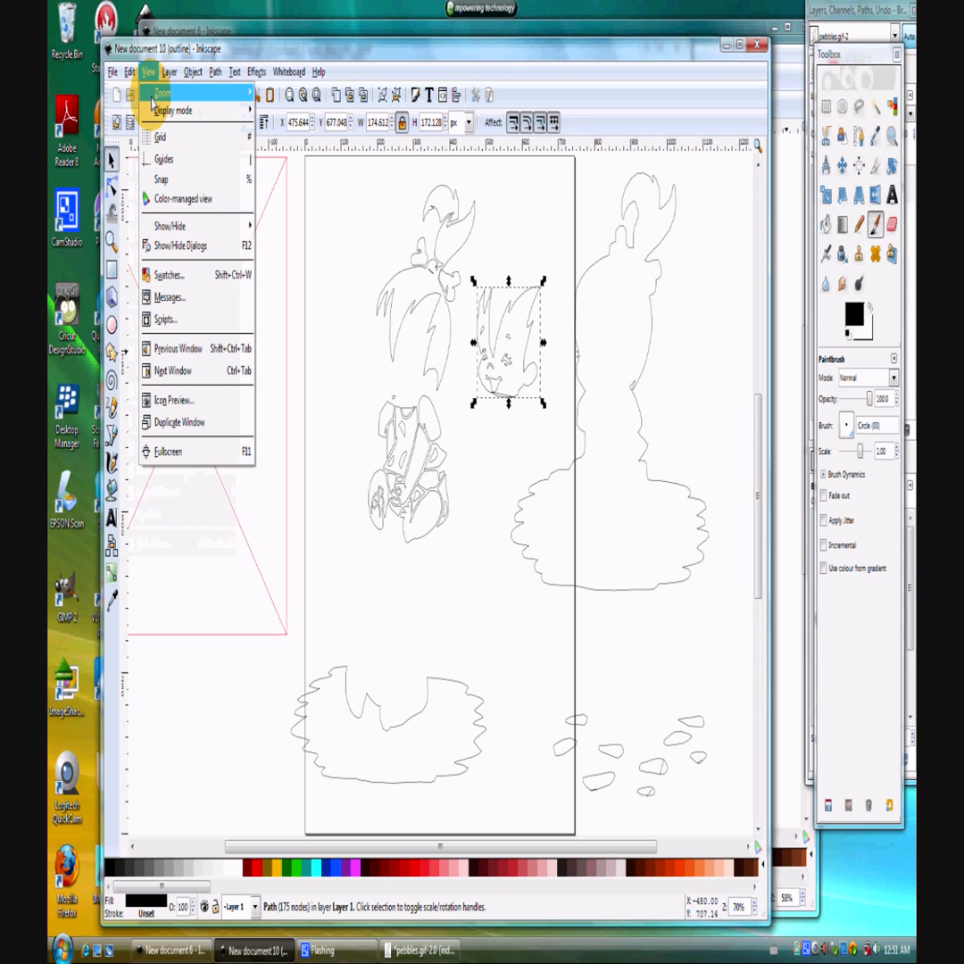
mouse_move(214, 110)
left_click(268, 129)
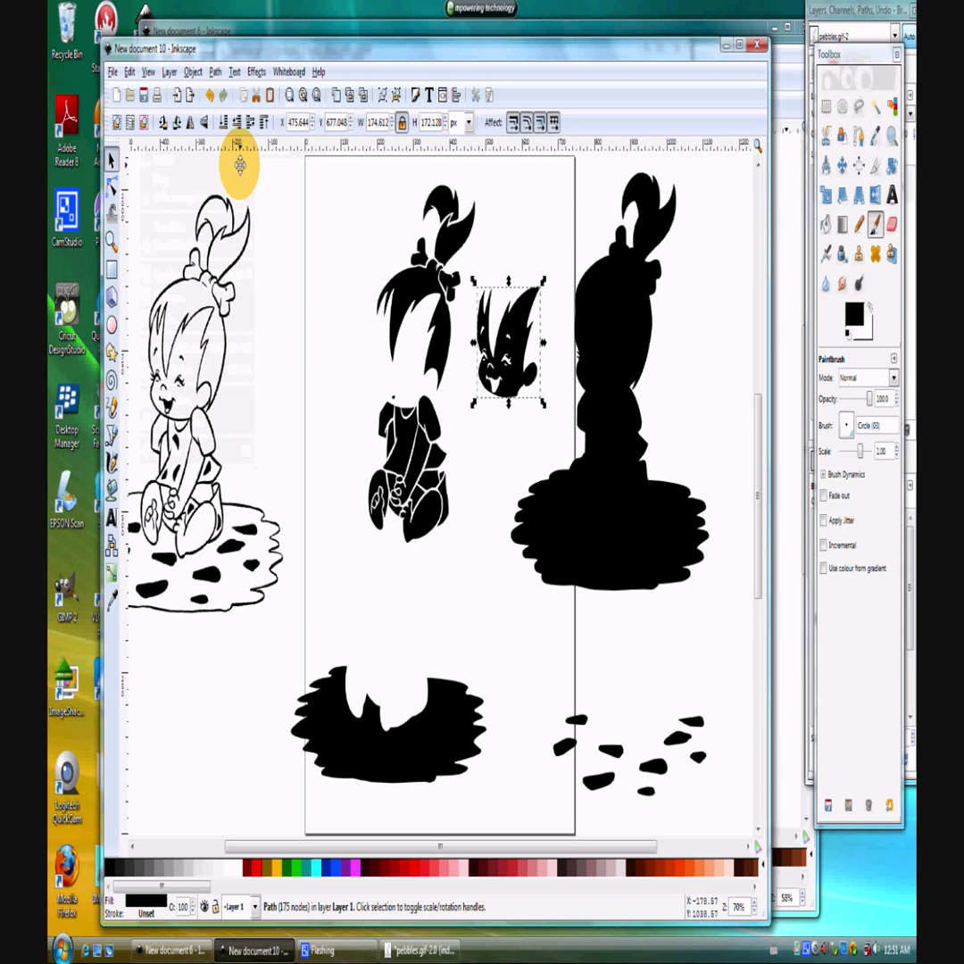